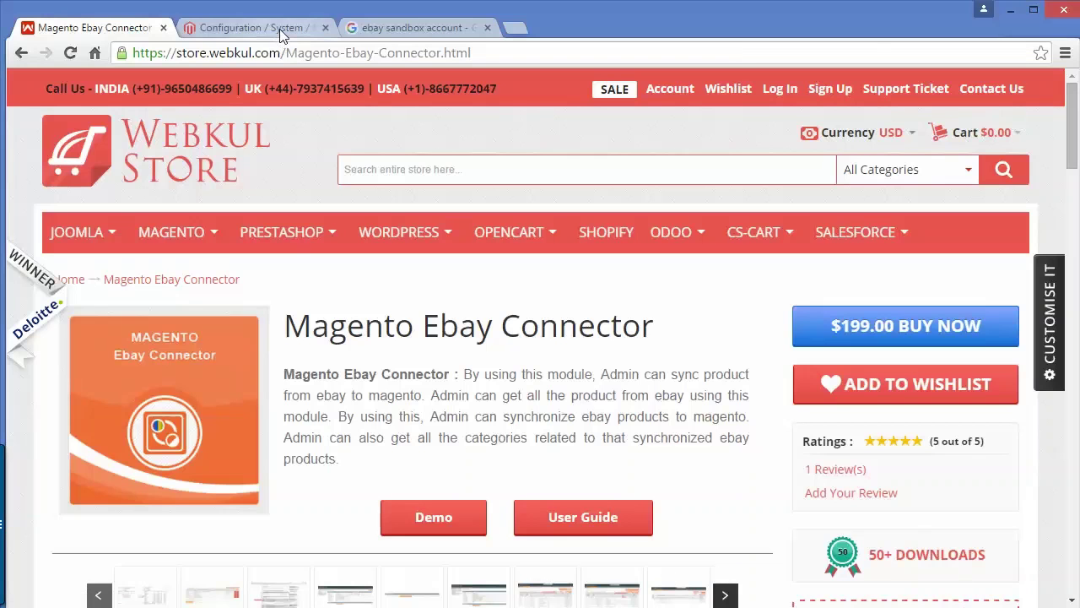
# - Switch from the Webkul Magento Ebay Connector page to the Magento admin Configuration tab
pyautogui.click(279, 29)
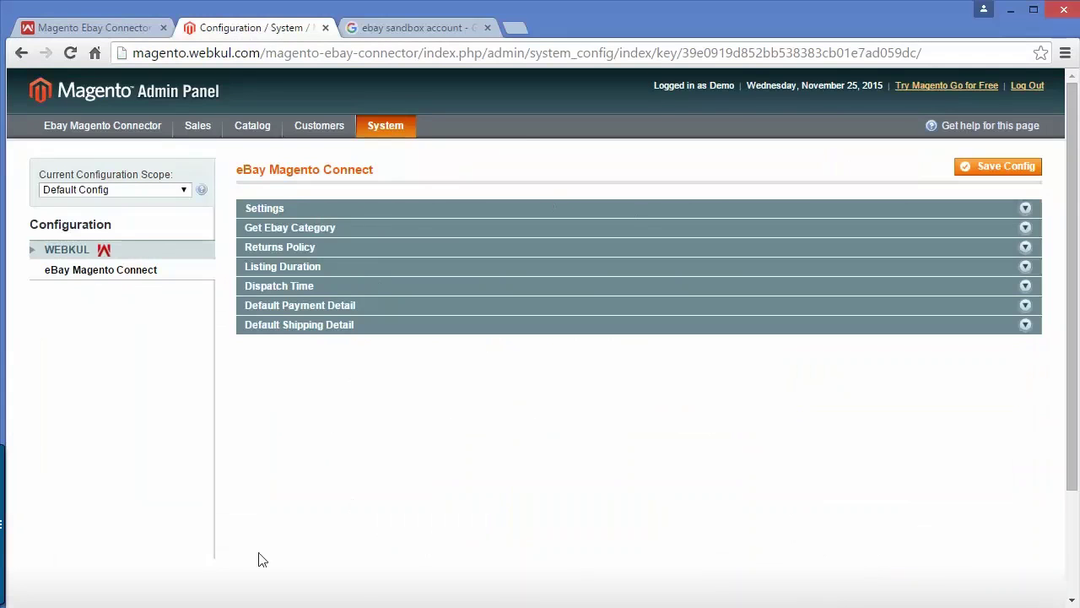
# - Go to System > Configuration > eBay Magento Connect and expand its Settings section
pyautogui.moveTo(382, 126)
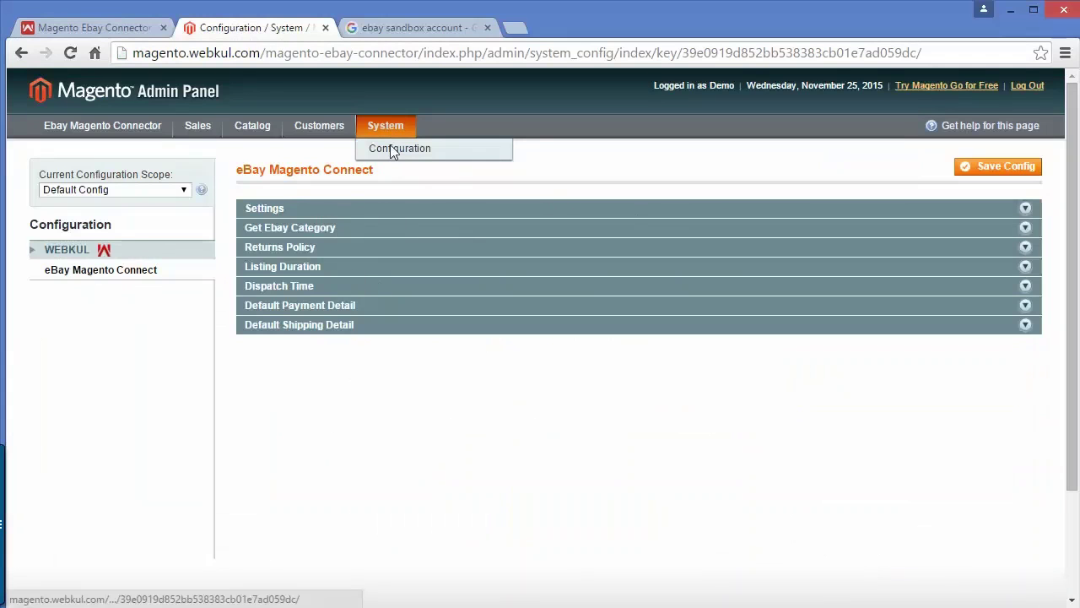
pyautogui.click(394, 152)
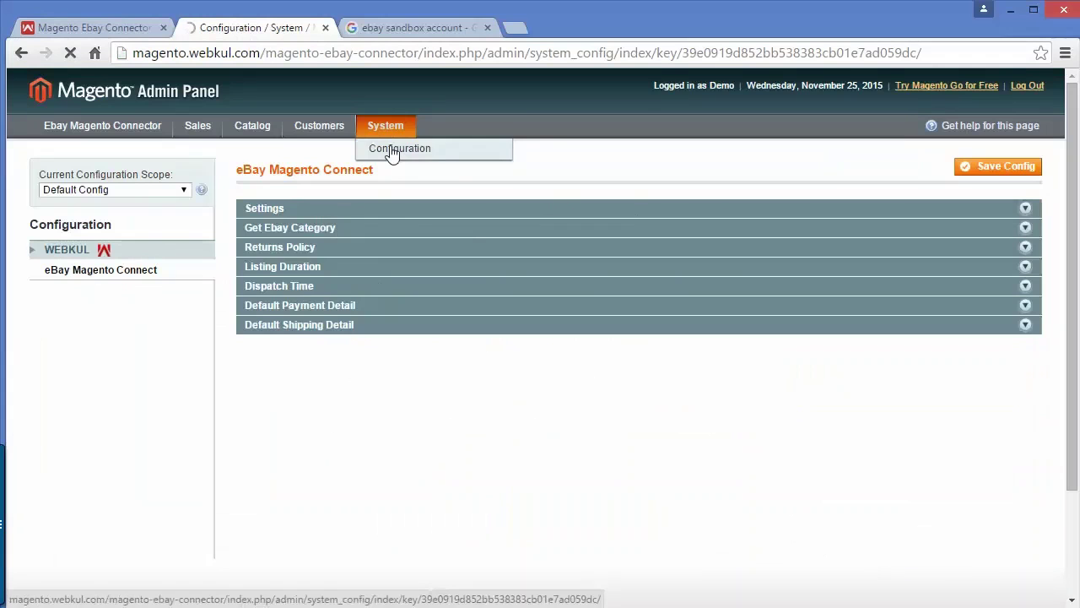
pyautogui.click(163, 280)
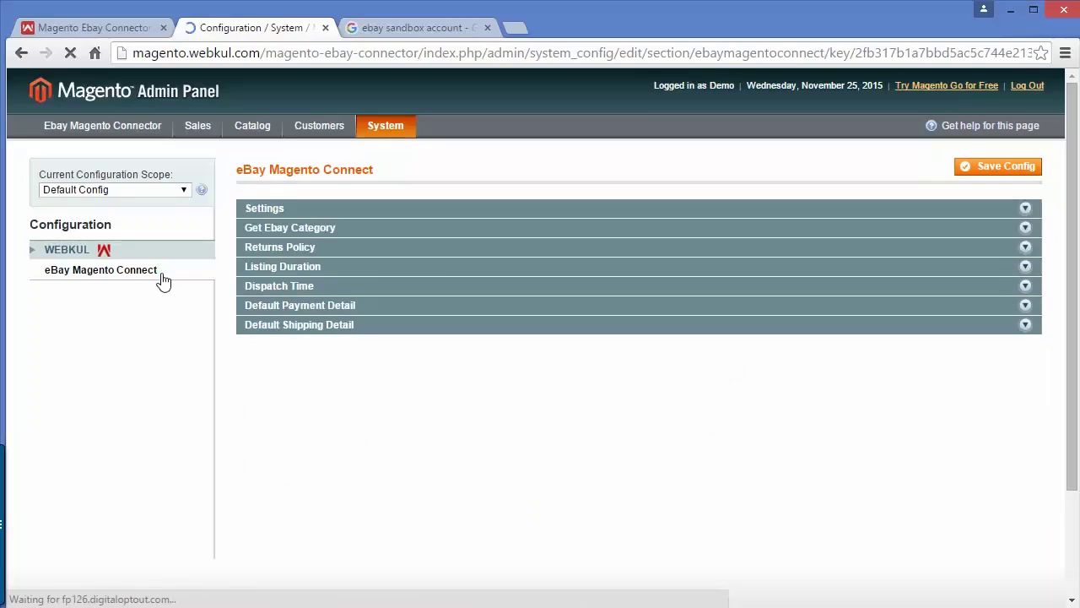
pyautogui.click(374, 213)
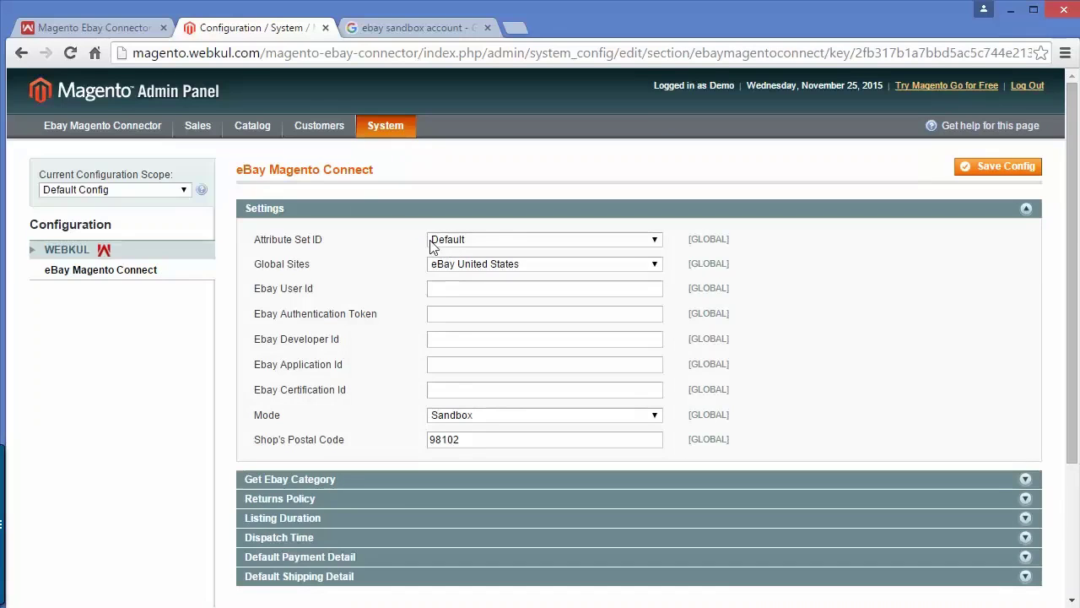
pyautogui.click(583, 267)
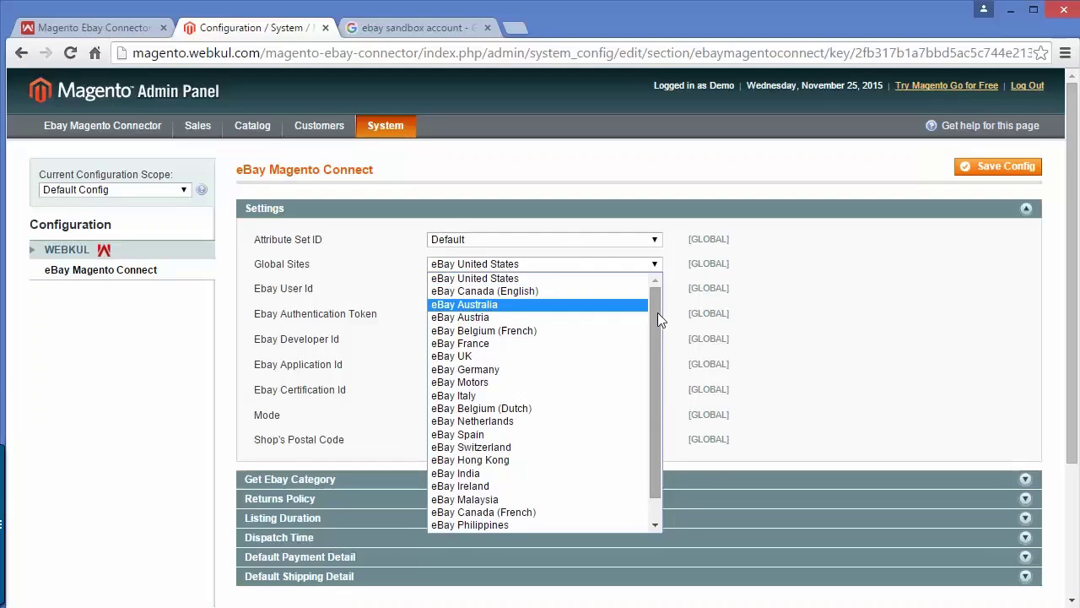
pyautogui.moveTo(658, 314); pyautogui.dragTo(672, 398)
pyautogui.scroll(2, 667, 309)
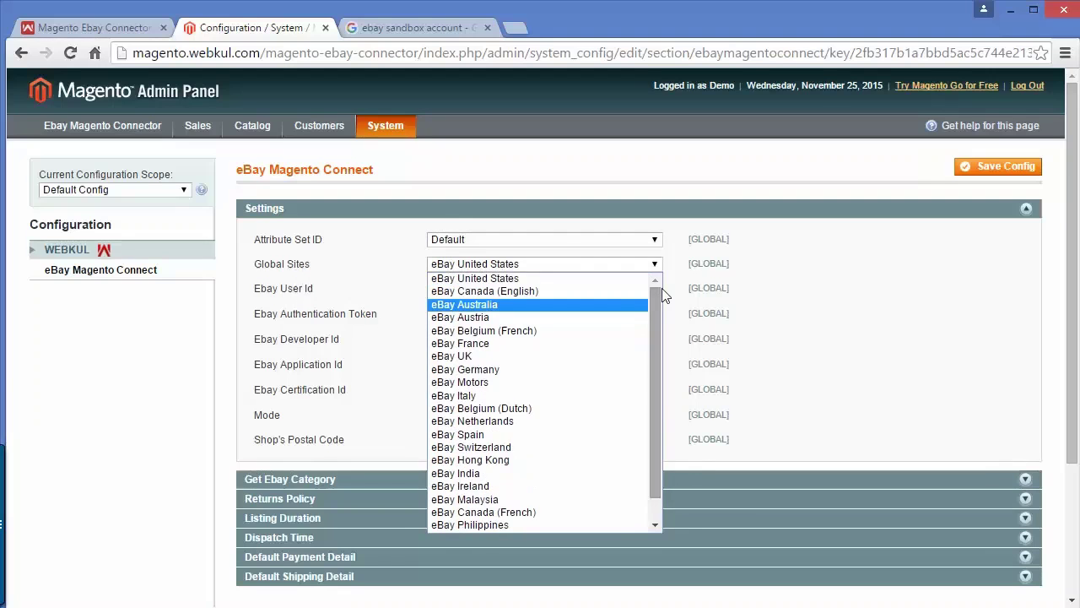
pyautogui.click(360, 258)
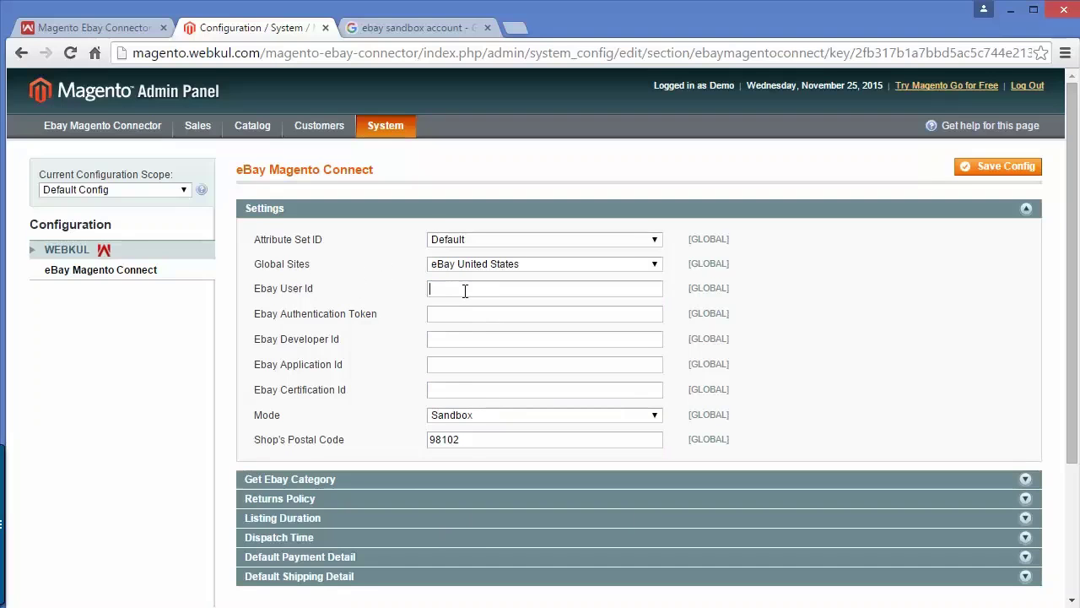
pyautogui.write('emo demo')
pyautogui.press('BackSpace')
pyautogui.press('BackSpace')
pyautogui.press('BackSpace')
pyautogui.press('BackSpace')
pyautogui.press('BackSpace')
pyautogui.press('BackSpace')
pyautogui.press('BackSpace')
pyautogui.press('BackSpace')
pyautogui.press('BackSpace')
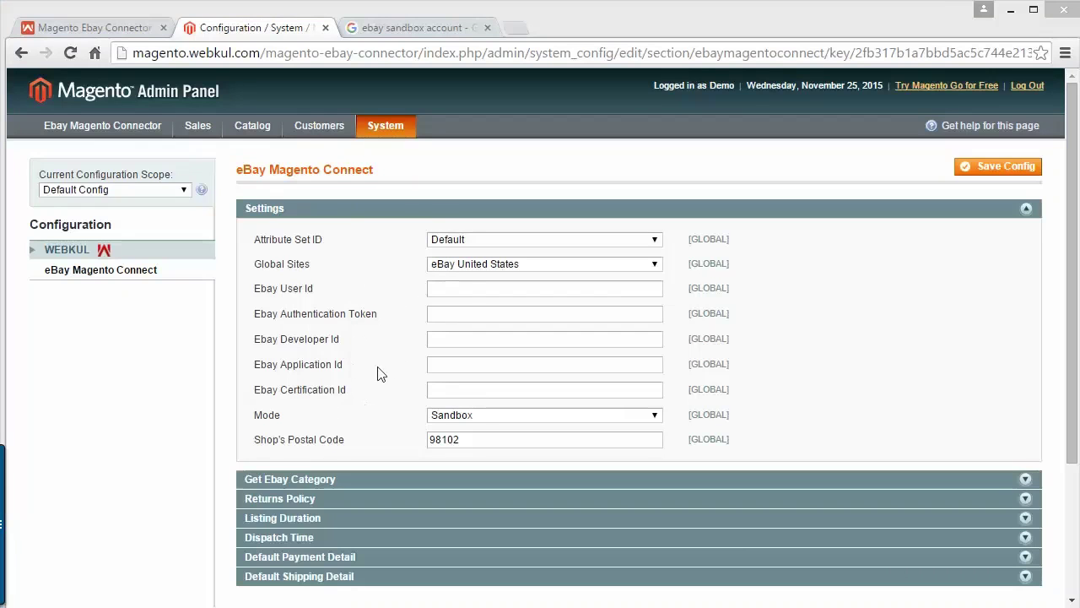
# - Search Google for developer.ebay.com and open the eBay Developers Program site
pyautogui.click(436, 28)
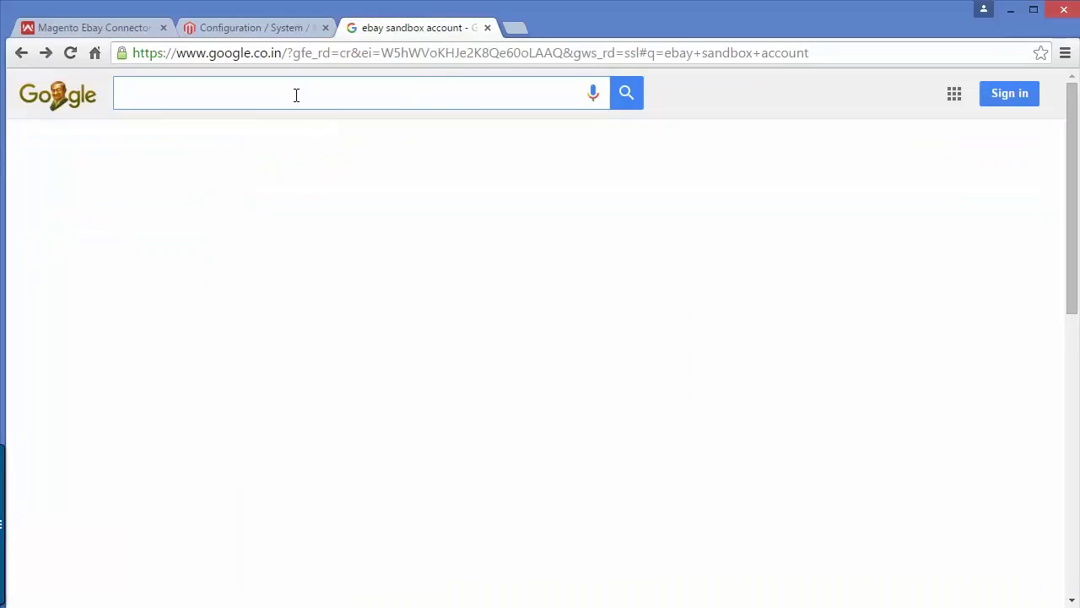
pyautogui.write('develope')
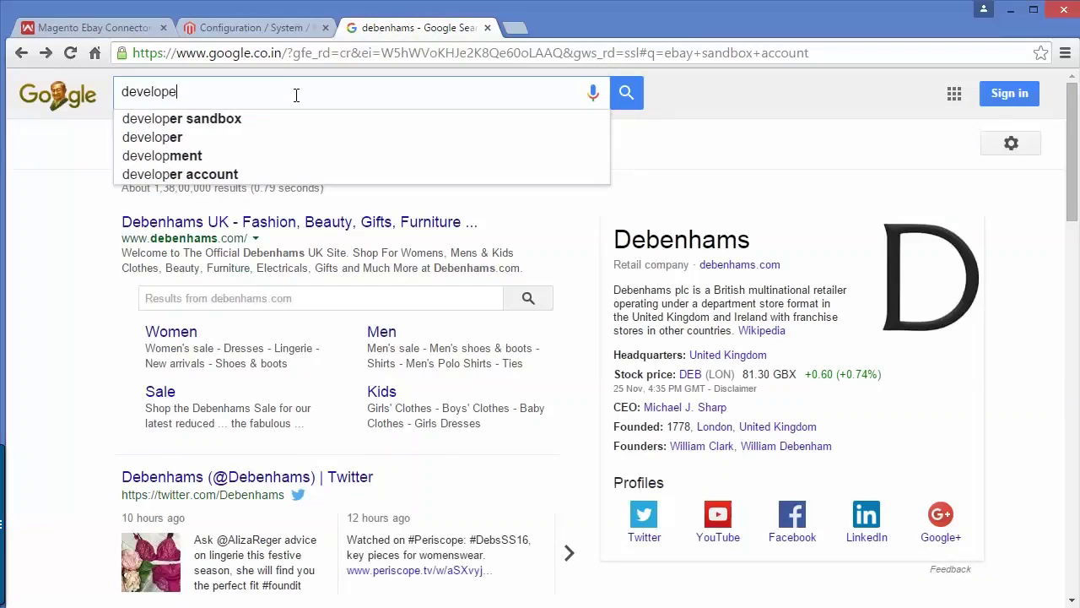
pyautogui.write('r.eb')
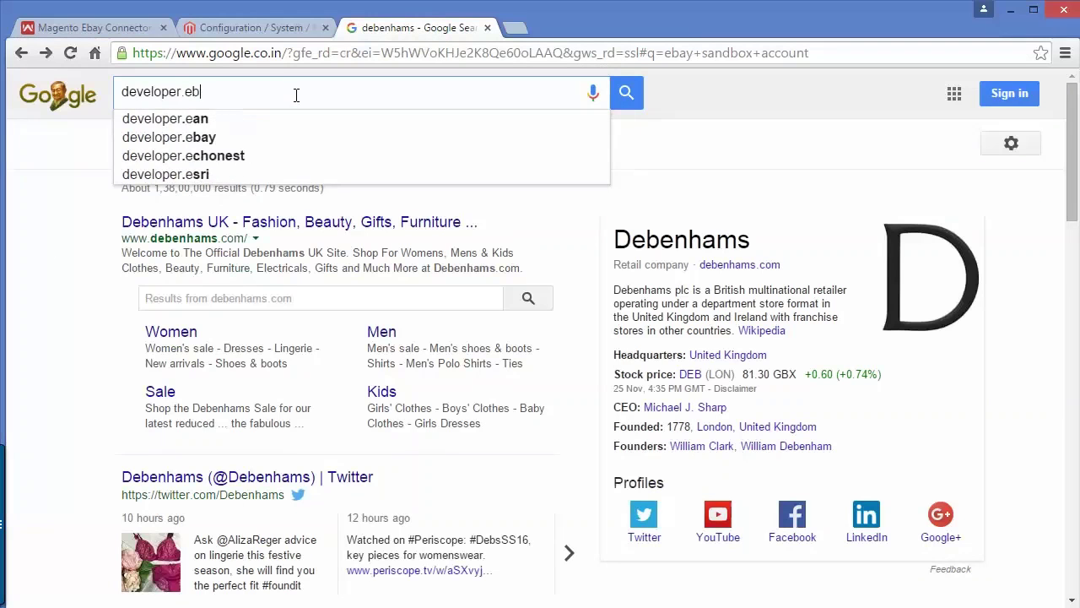
pyautogui.write('ay.com')
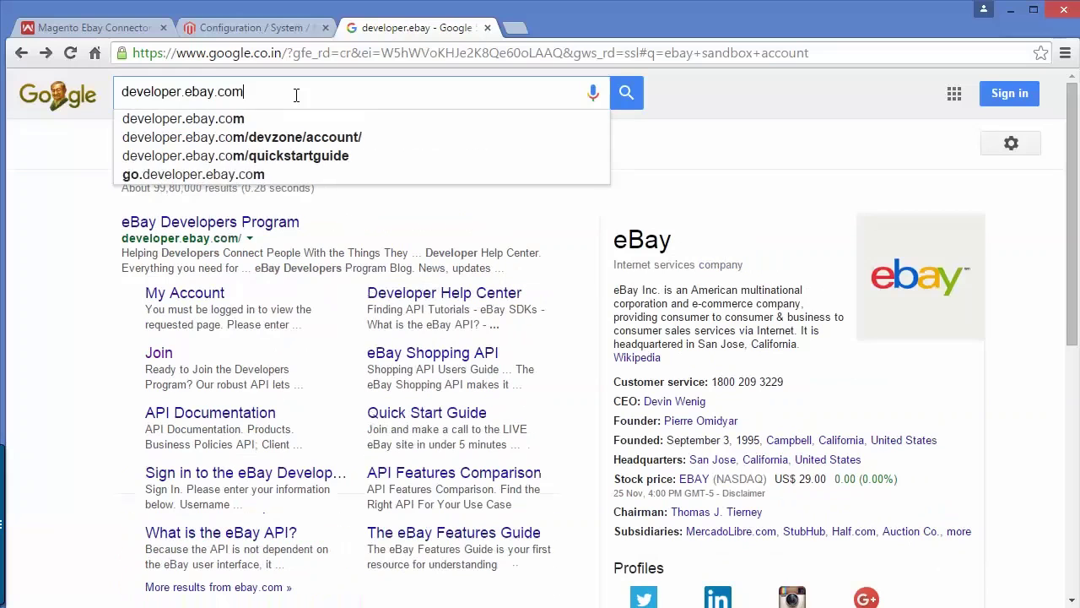
pyautogui.press('Return')
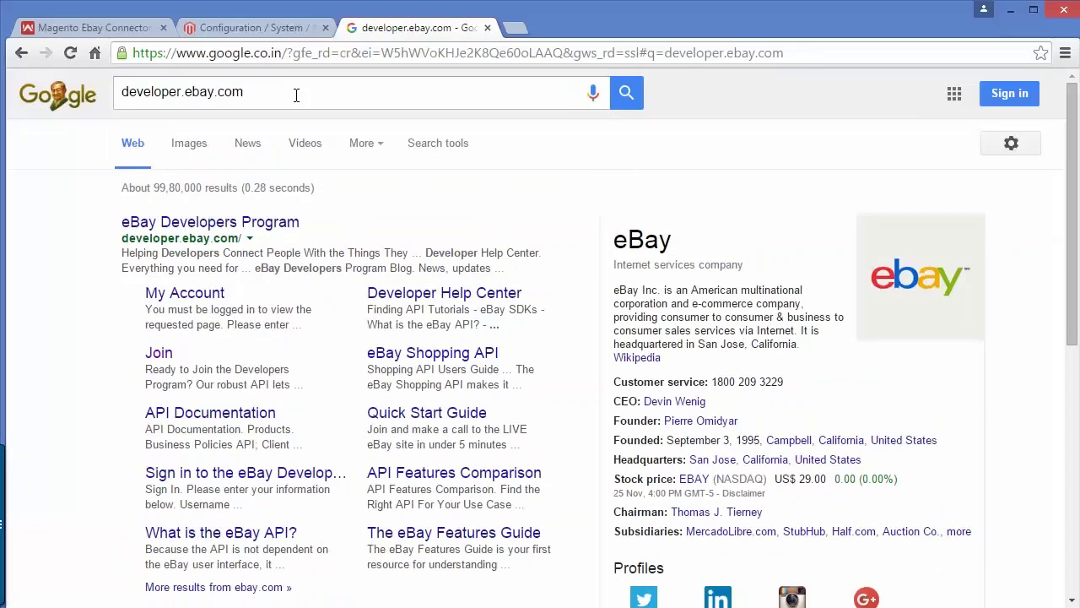
pyautogui.click(209, 222)
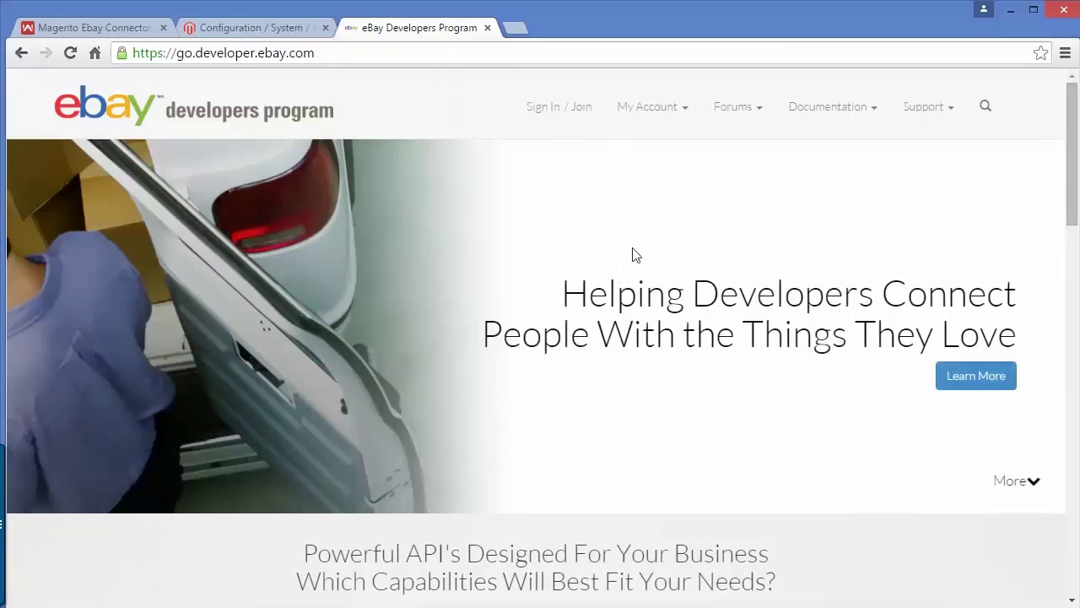
# - On the Sign In / Join page, try then clear the username and password, and choose Join Now
pyautogui.click(547, 112)
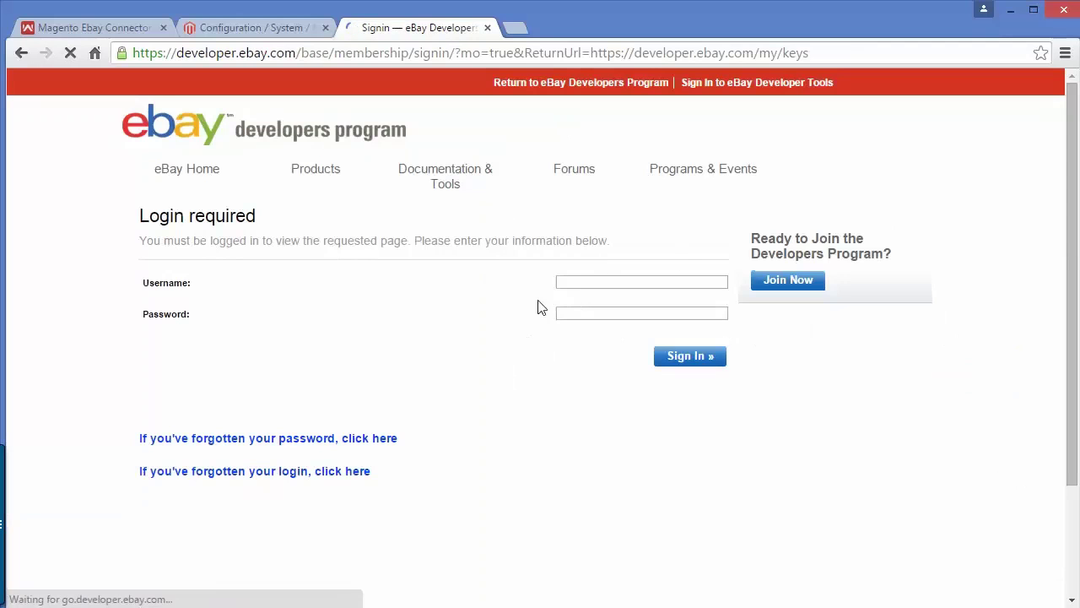
pyautogui.click(563, 286)
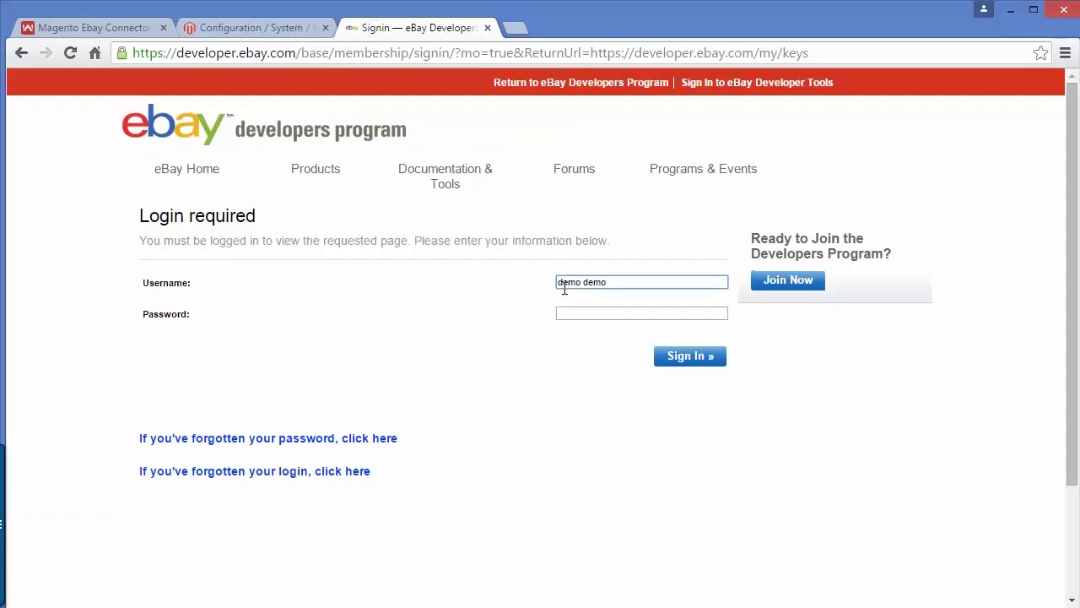
pyautogui.click(580, 312)
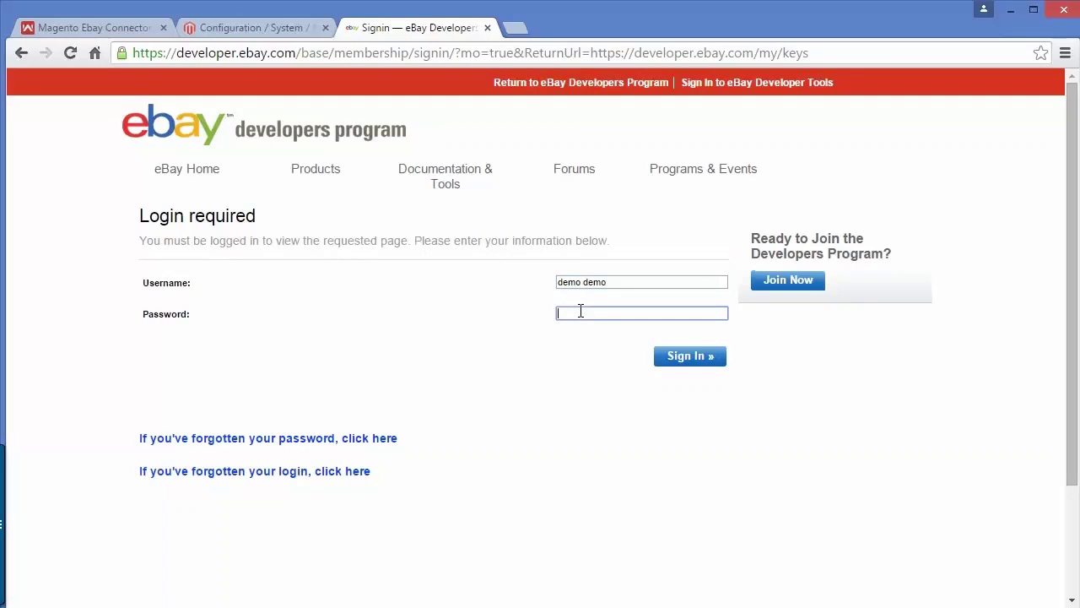
pyautogui.press('BackSpace')
pyautogui.press('BackSpace')
pyautogui.press('BackSpace')
pyautogui.press('BackSpace')
pyautogui.press('BackSpace')
pyautogui.press('BackSpace')
pyautogui.press('BackSpace')
pyautogui.click(621, 281)
pyautogui.press('BackSpace')
pyautogui.press('BackSpace')
pyautogui.press('BackSpace')
pyautogui.press('BackSpace')
pyautogui.press('BackSpace')
pyautogui.press('BackSpace')
pyautogui.press('BackSpace')
pyautogui.press('BackSpace')
pyautogui.click(781, 287)
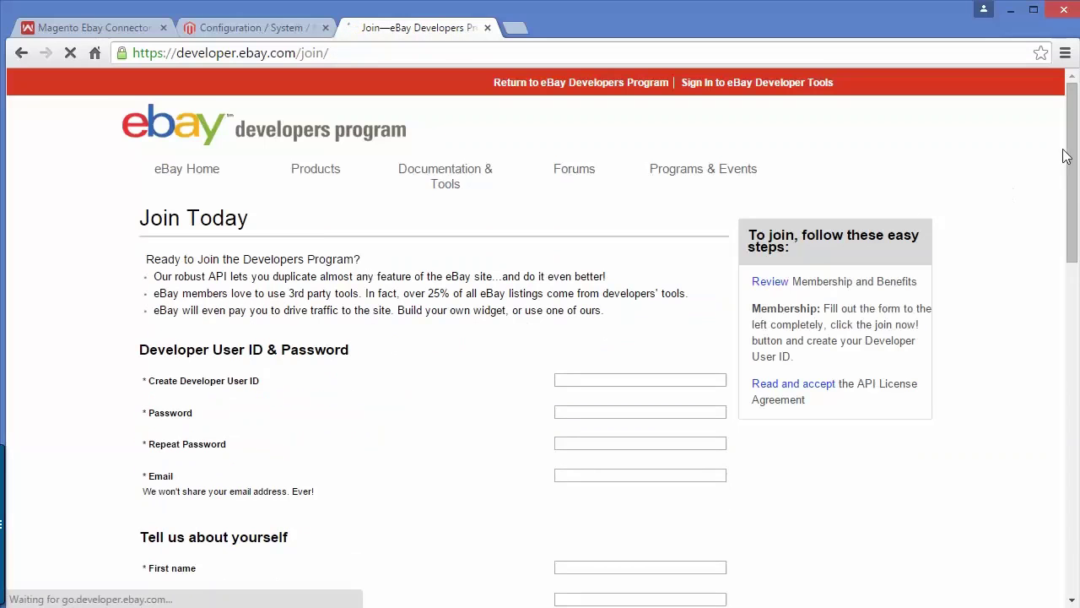
# - Go through the developer user ID, password, repeat password and email fields of the join form
pyautogui.moveTo(1067, 156); pyautogui.dragTo(1074, 222)
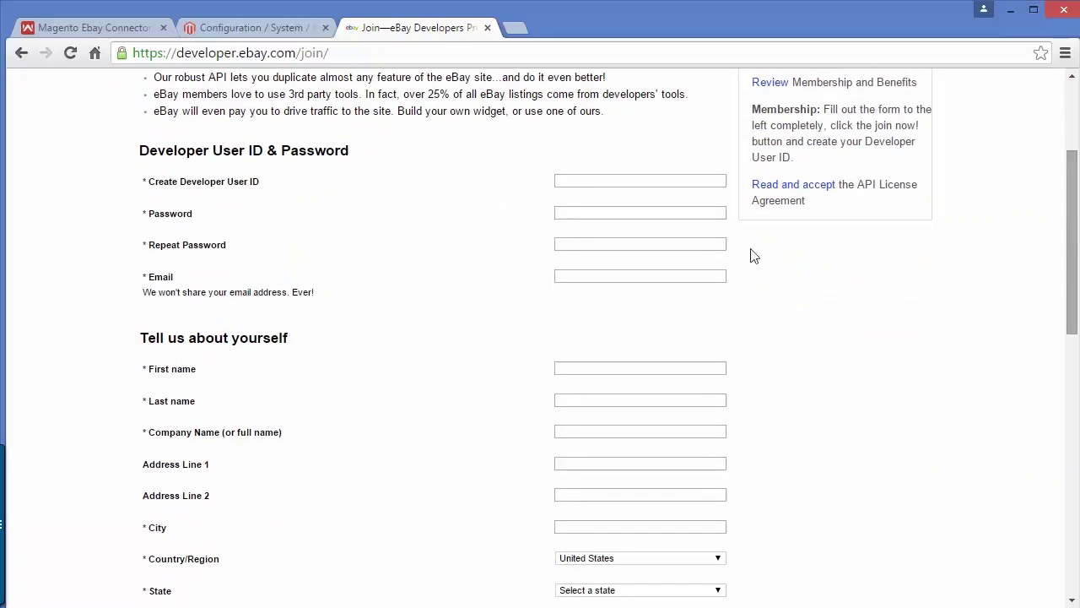
pyautogui.click(568, 183)
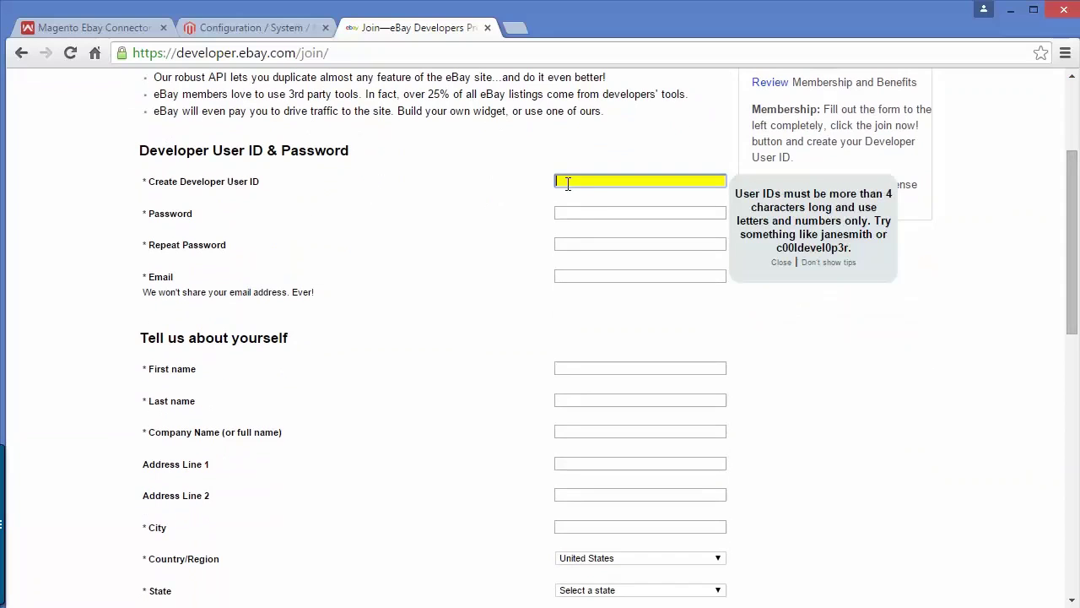
pyautogui.click(579, 211)
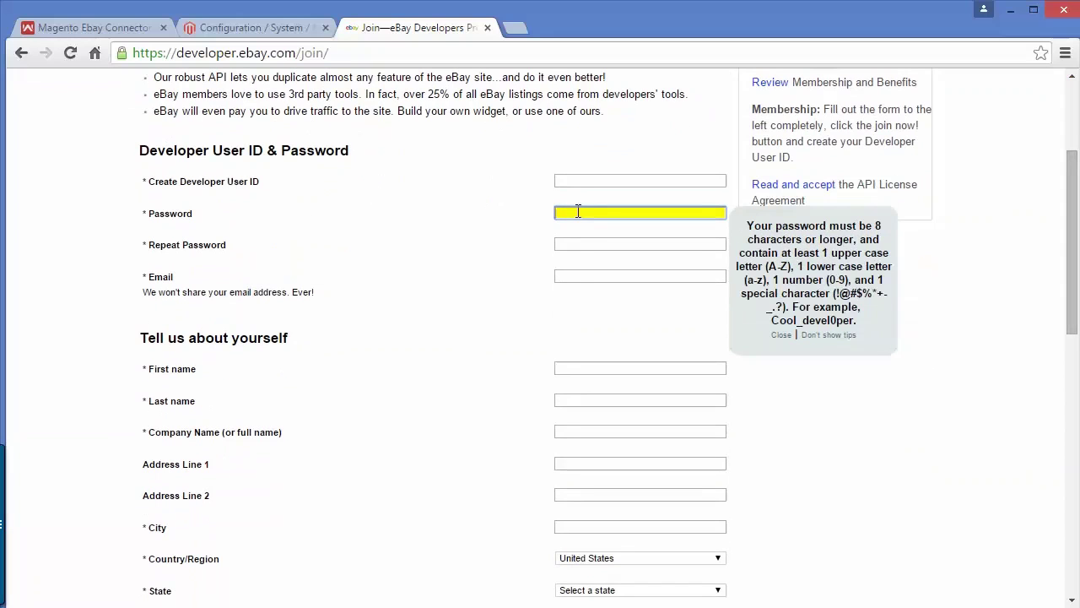
pyautogui.click(579, 243)
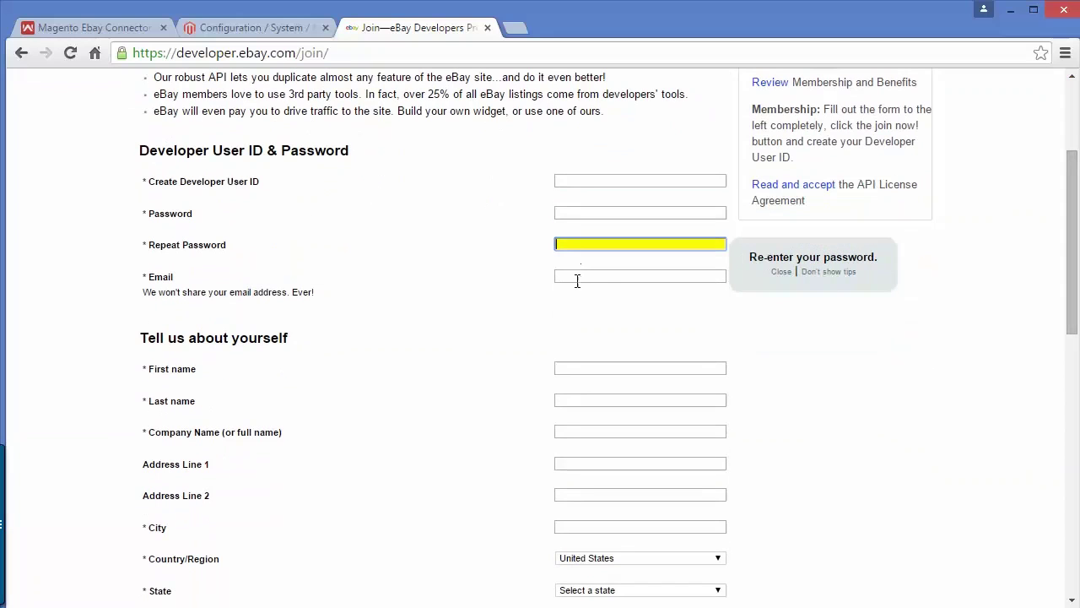
pyautogui.click(578, 278)
pyautogui.moveTo(1072, 236); pyautogui.dragTo(1075, 291)
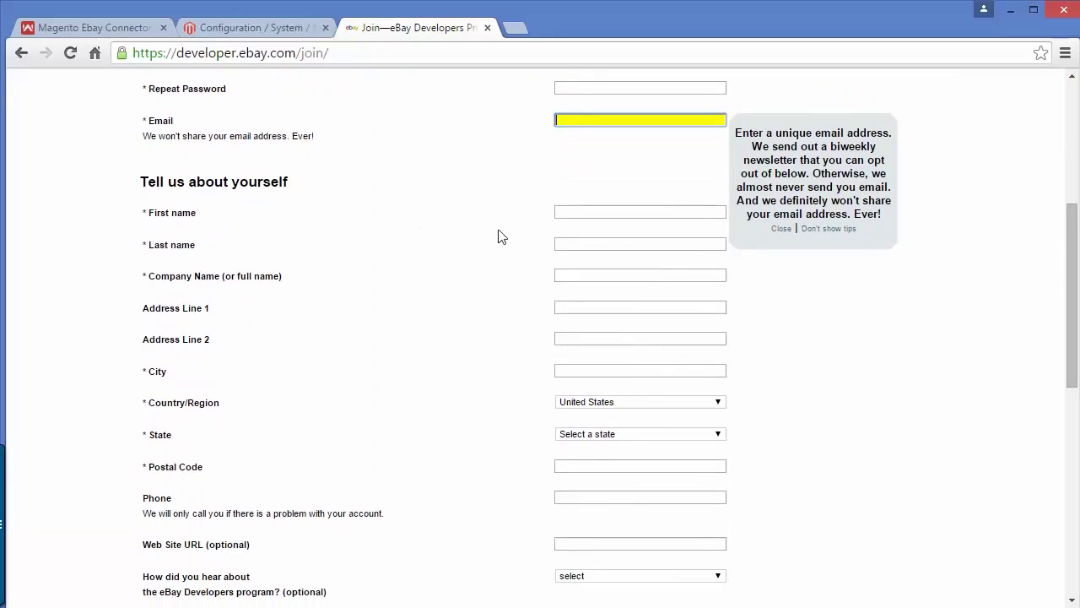
pyautogui.click(586, 224)
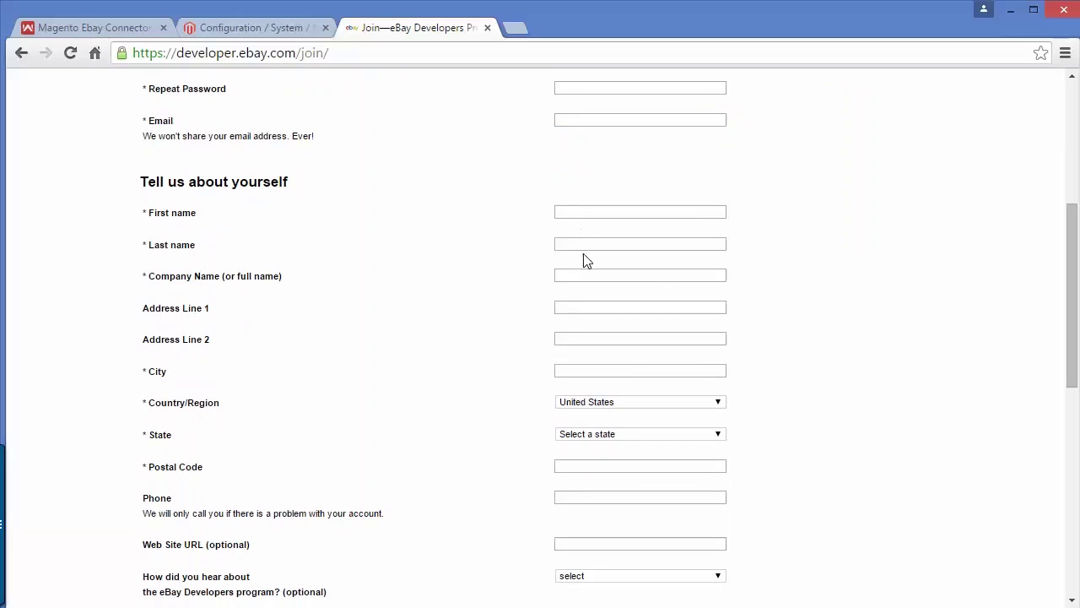
# - Go through company name, address, city, country United States, state, postal code, phone and web site fields
pyautogui.click(585, 275)
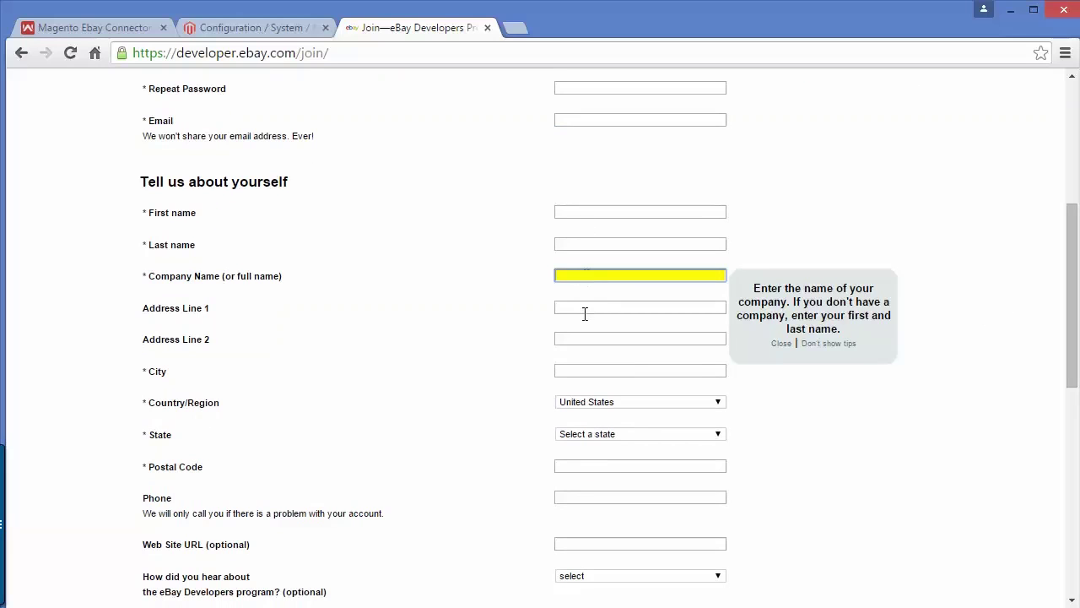
pyautogui.click(584, 309)
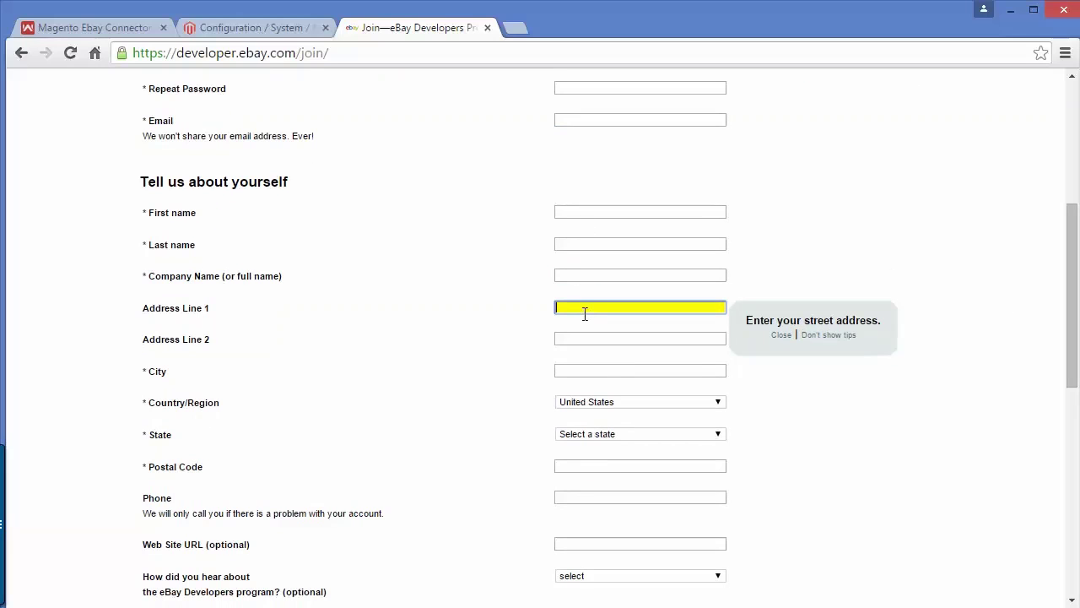
pyautogui.click(583, 374)
pyautogui.click(591, 404)
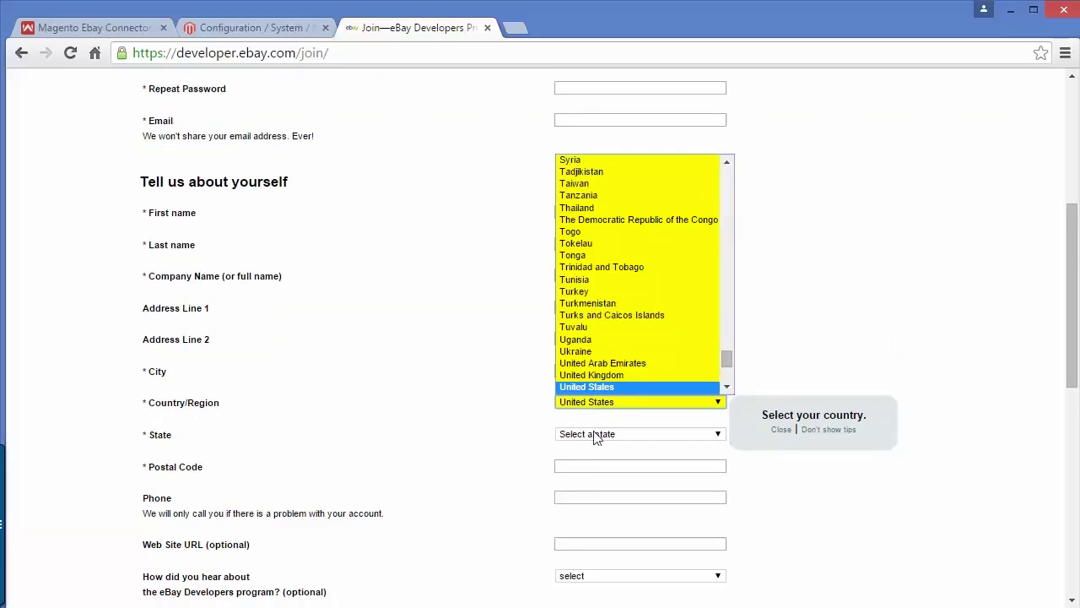
pyautogui.click(595, 436)
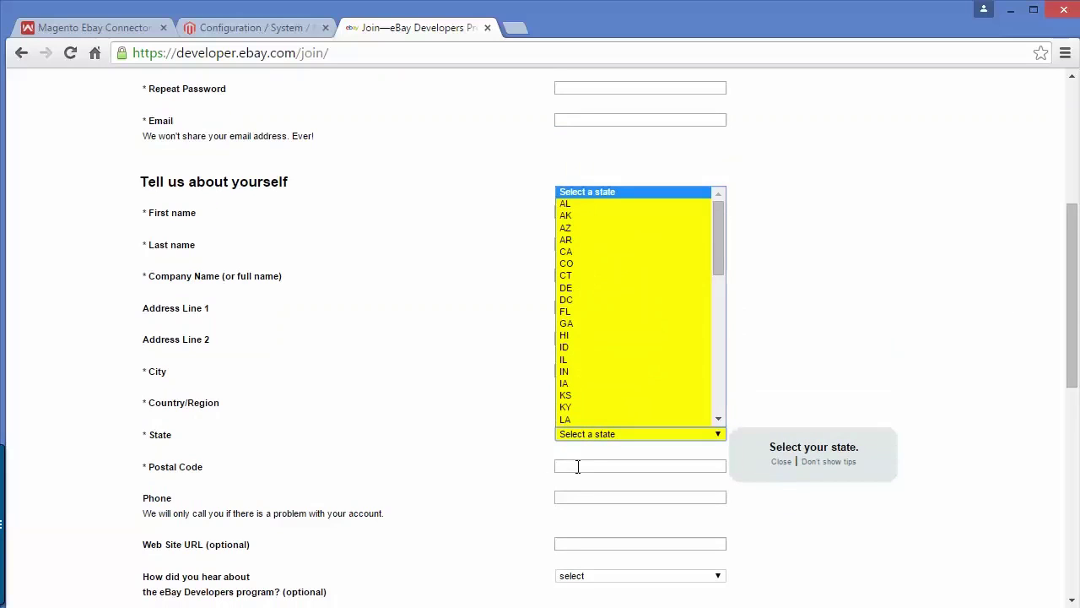
pyautogui.click(578, 467)
pyautogui.scroll(-3, 1075, 299)
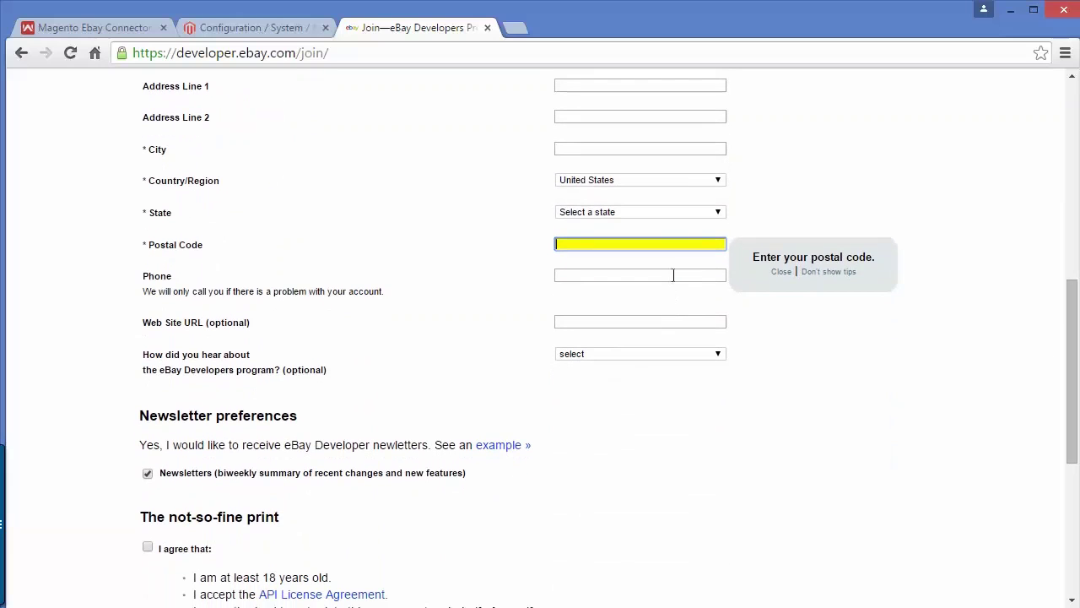
pyautogui.click(673, 275)
pyautogui.click(647, 323)
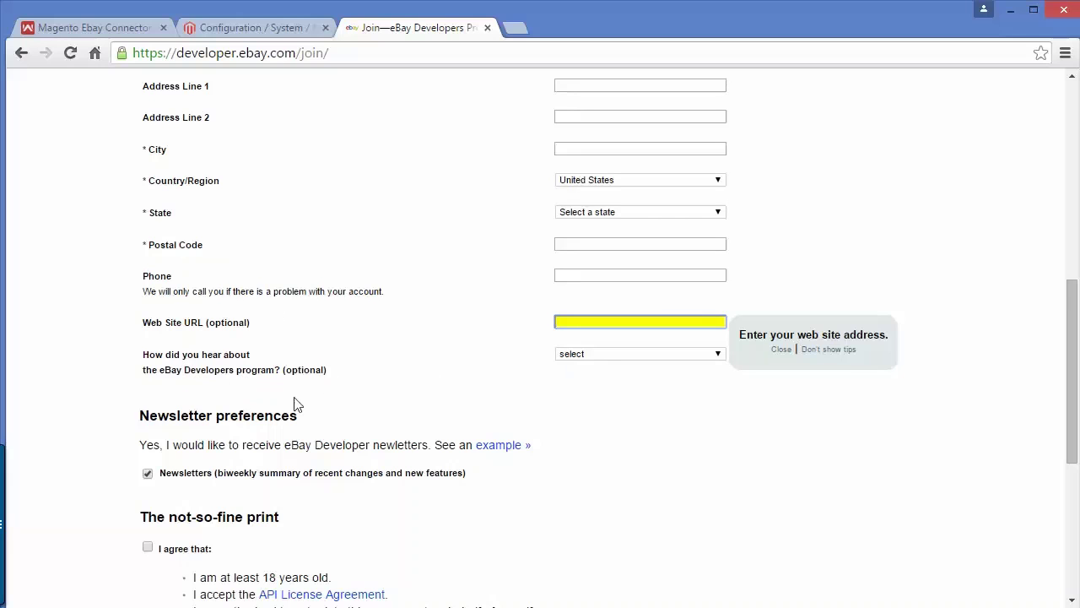
pyautogui.moveTo(504, 443); pyautogui.dragTo(619, 397)
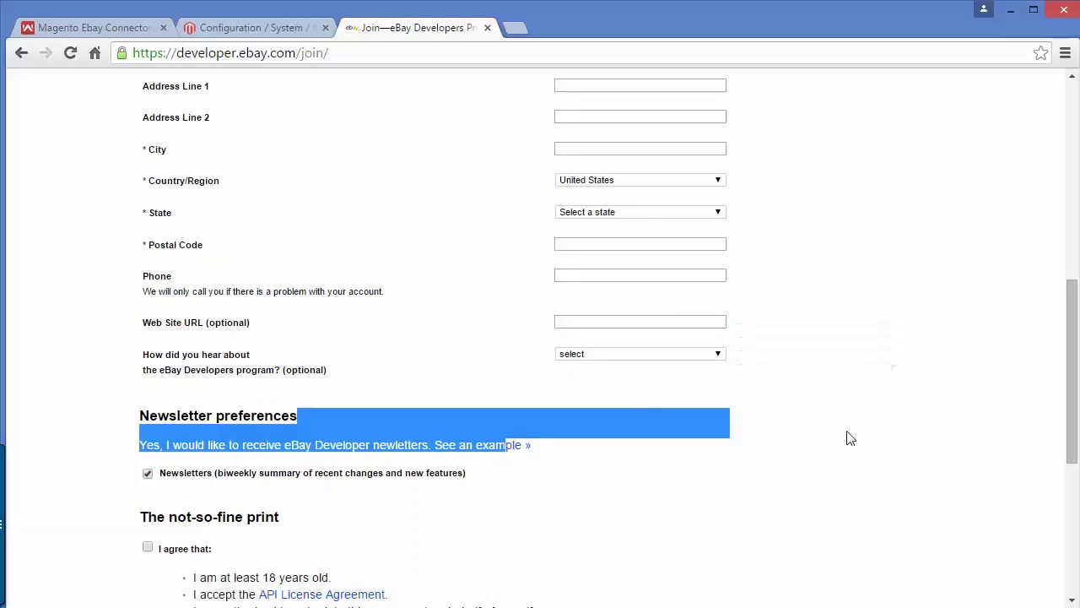
pyautogui.click(882, 407)
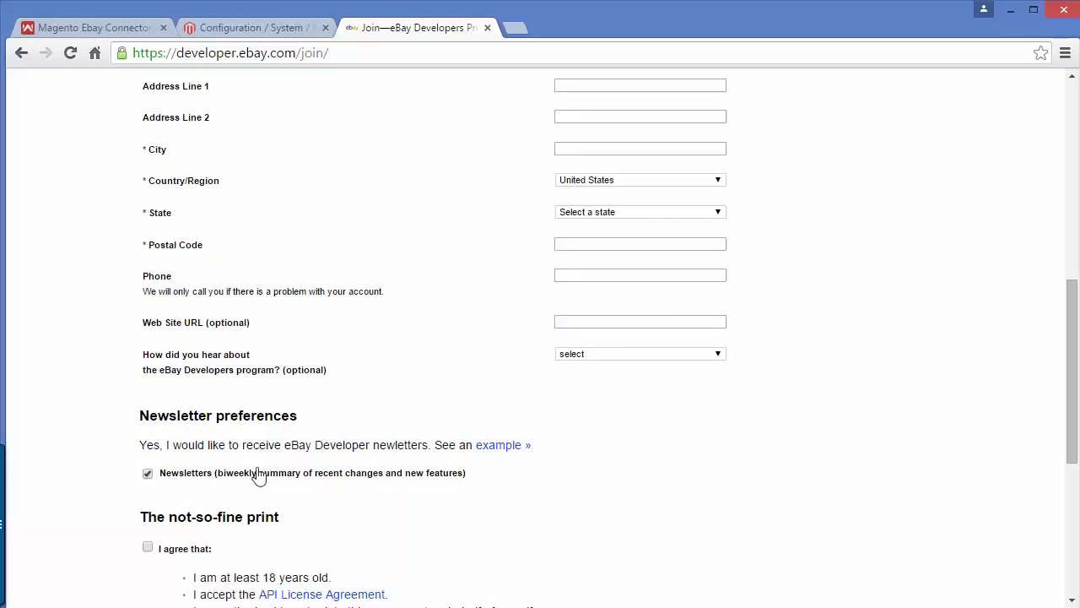
pyautogui.moveTo(1070, 320); pyautogui.dragTo(1075, 388)
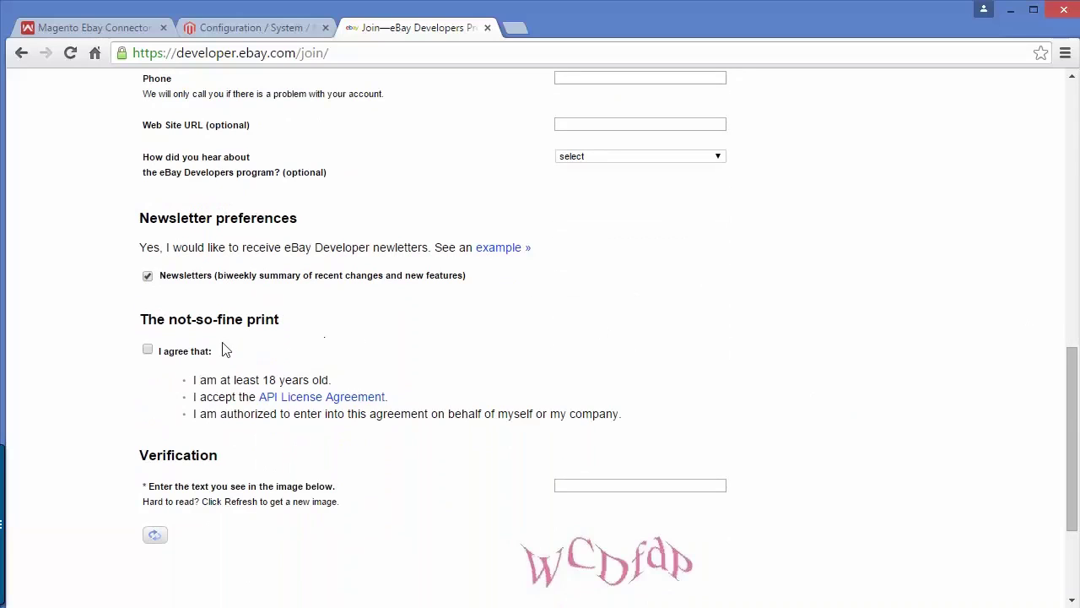
# - Accept the developer program terms, enter the verification text, then go back to sign in
pyautogui.click(147, 351)
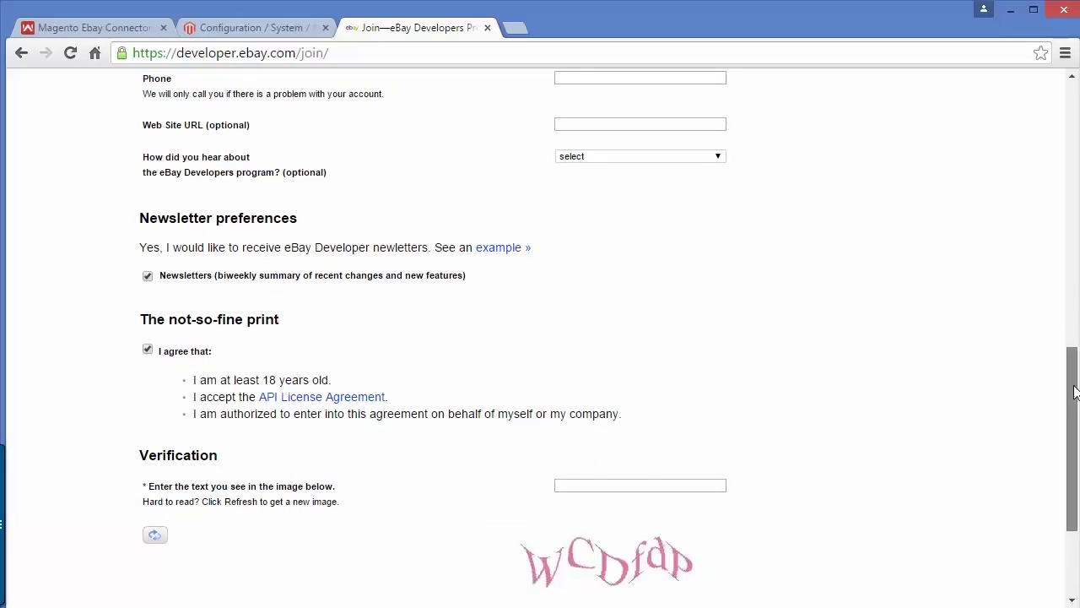
pyautogui.moveTo(1076, 371); pyautogui.dragTo(1076, 419)
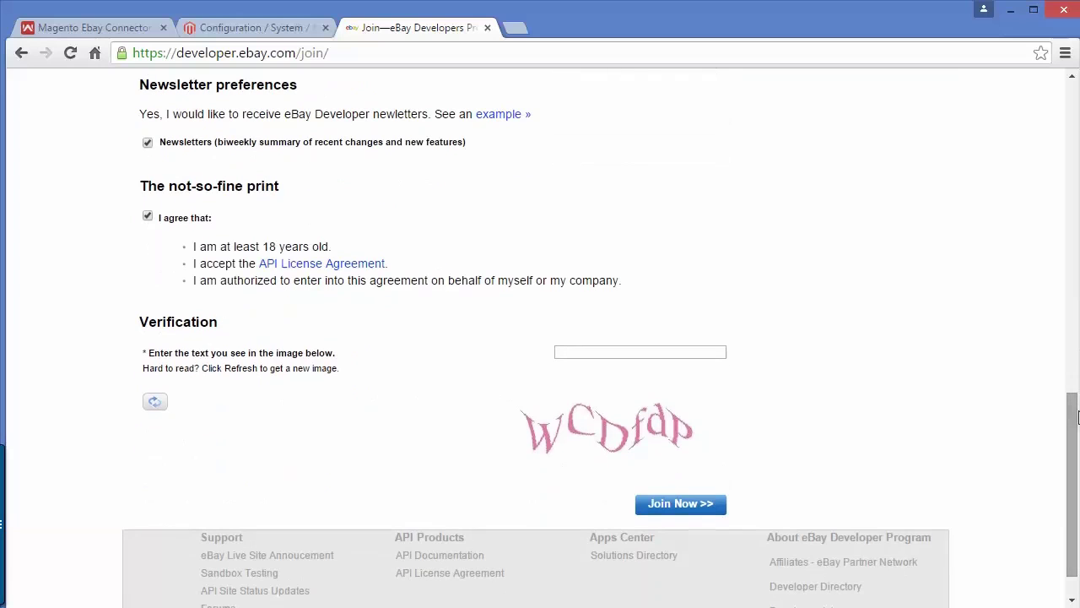
pyautogui.click(615, 353)
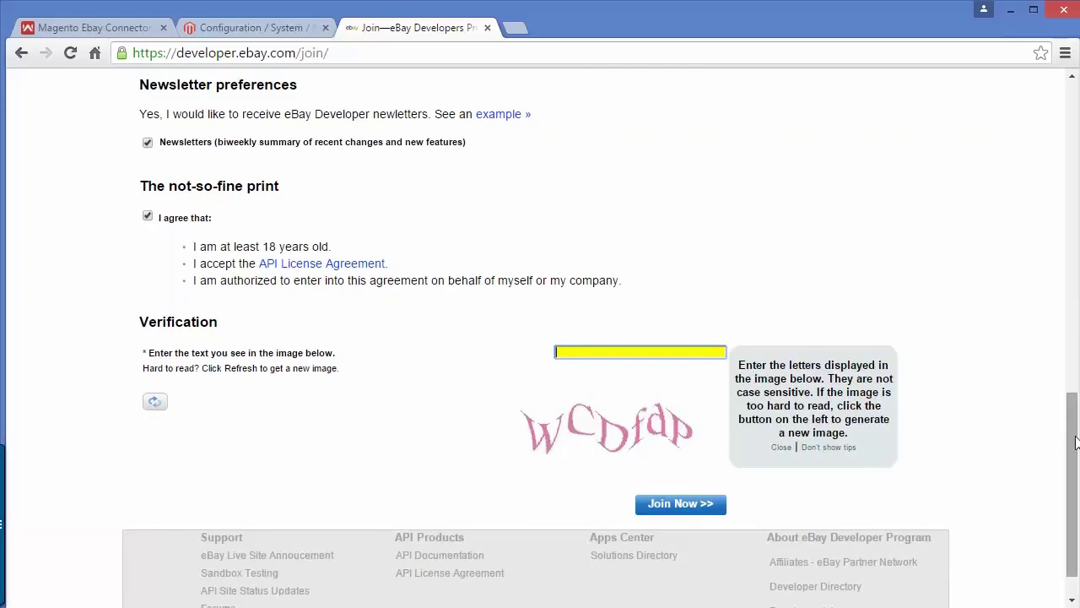
pyautogui.moveTo(1073, 443); pyautogui.dragTo(1041, 137)
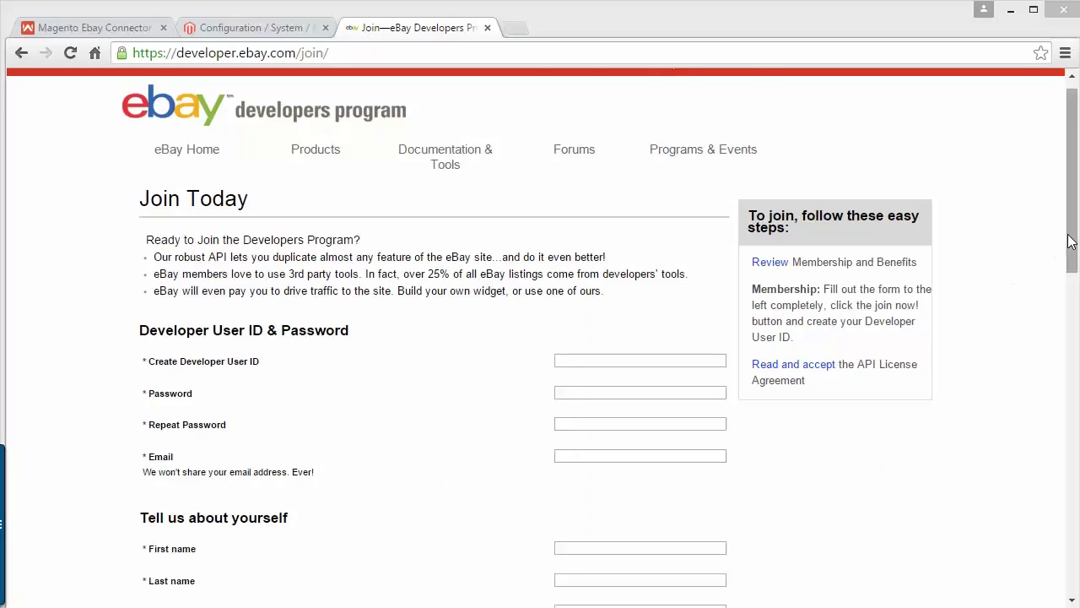
pyautogui.moveTo(1072, 241); pyautogui.dragTo(1070, 210)
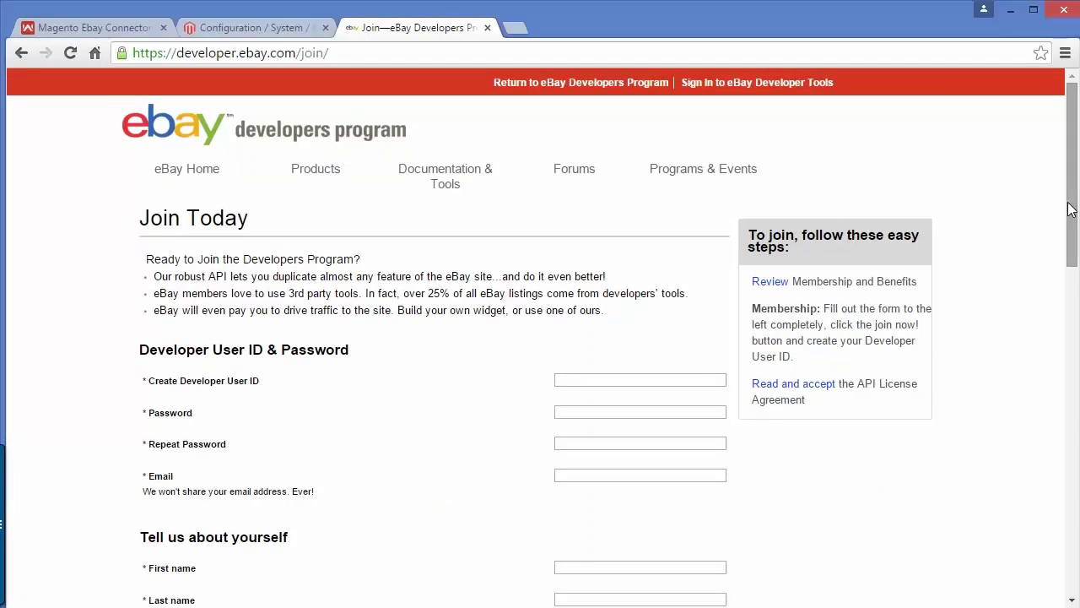
pyautogui.click(21, 58)
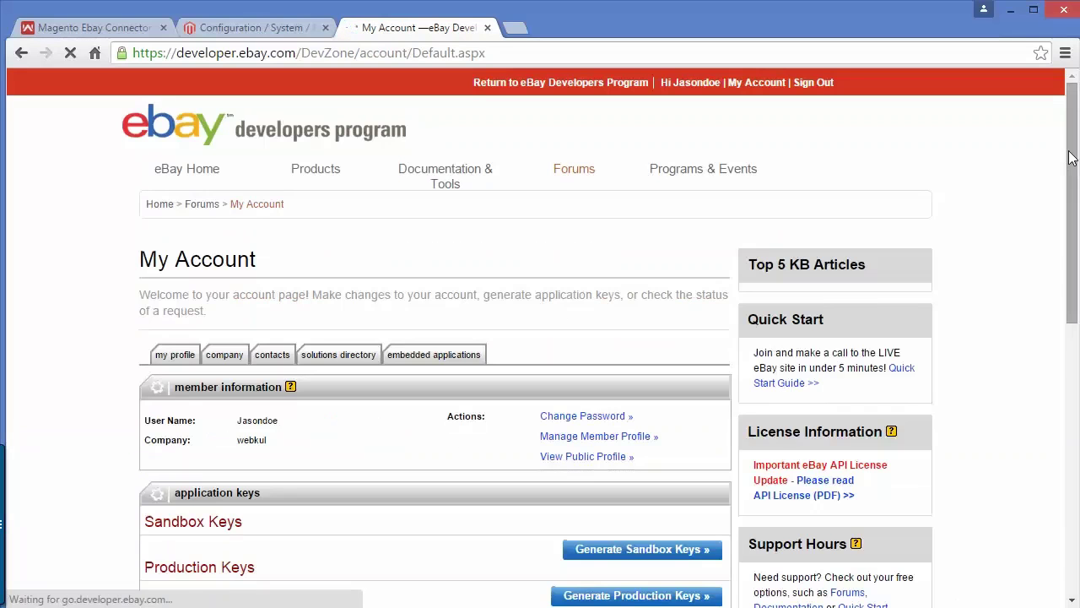
pyautogui.moveTo(1070, 158); pyautogui.dragTo(1072, 225)
pyautogui.click(953, 155)
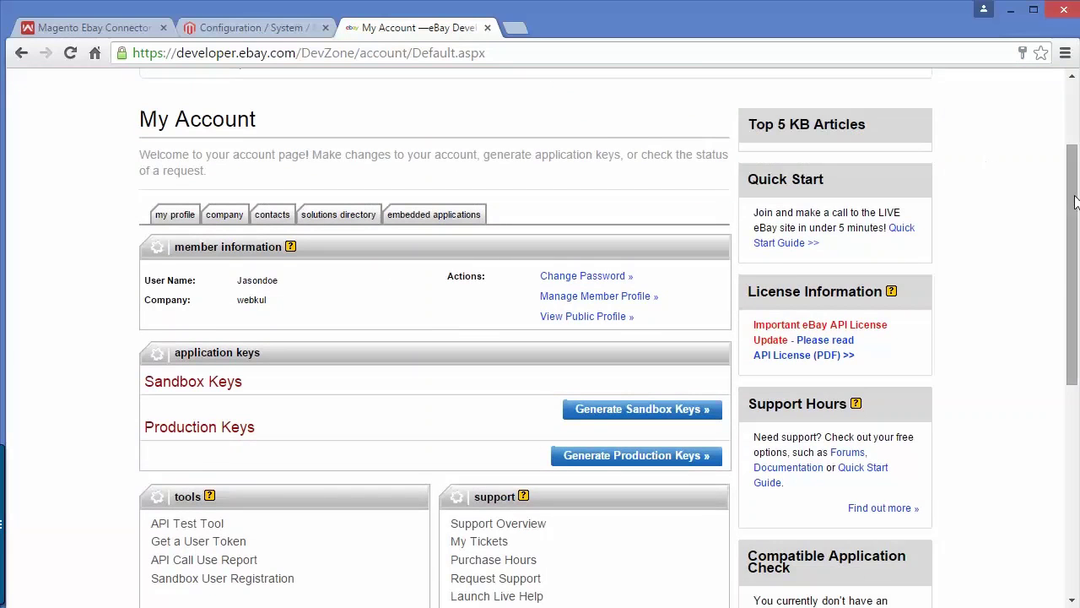
pyautogui.moveTo(1070, 198); pyautogui.dragTo(1072, 137)
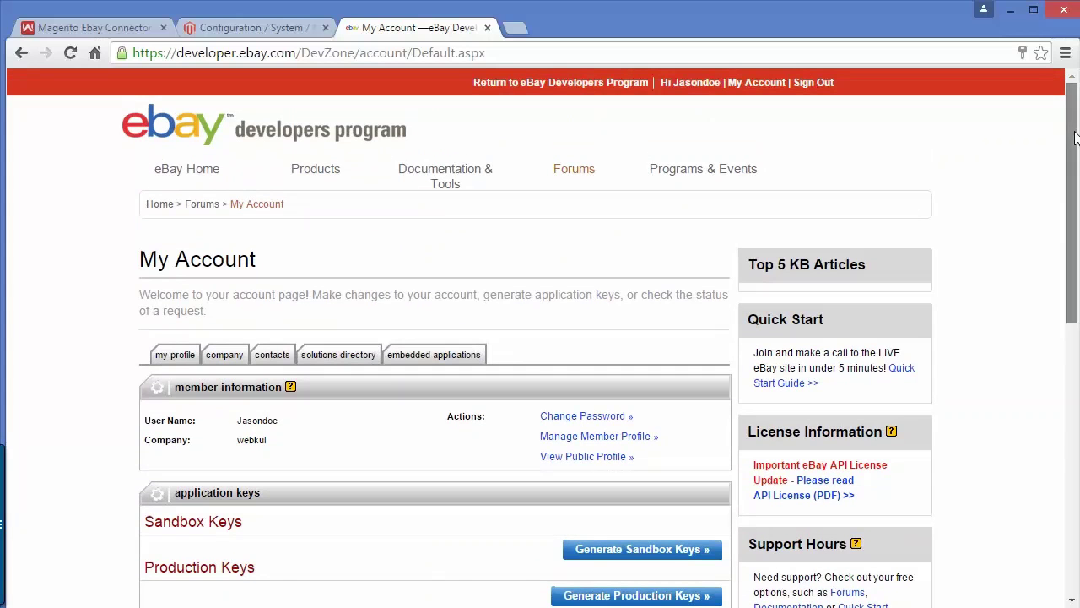
pyautogui.moveTo(1077, 127); pyautogui.dragTo(1072, 247)
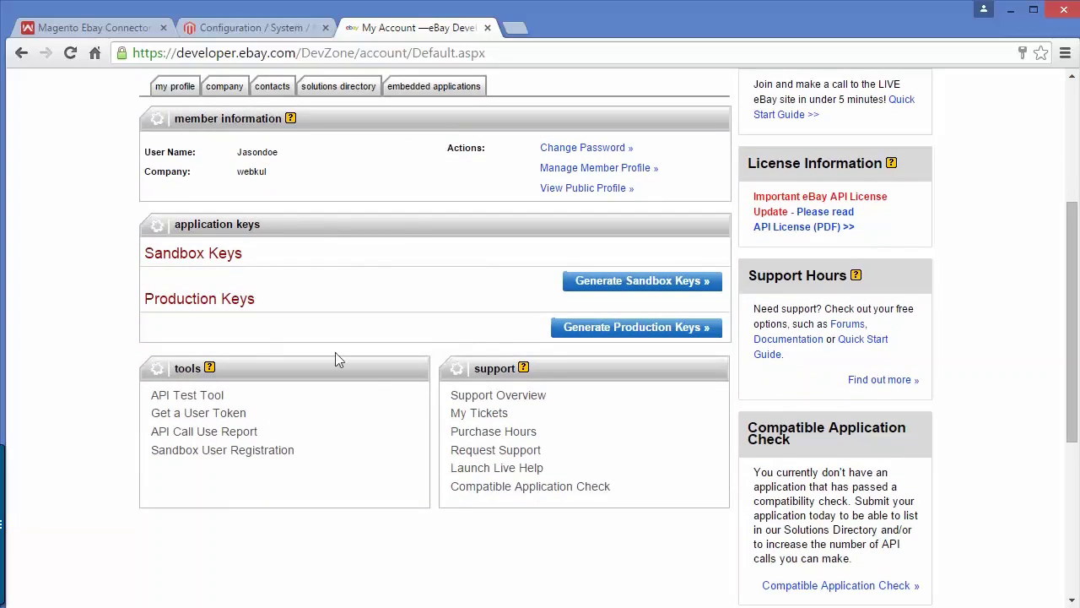
# - Generate a Sandbox key set and review its DEVID, AppID and CertID values
pyautogui.click(590, 287)
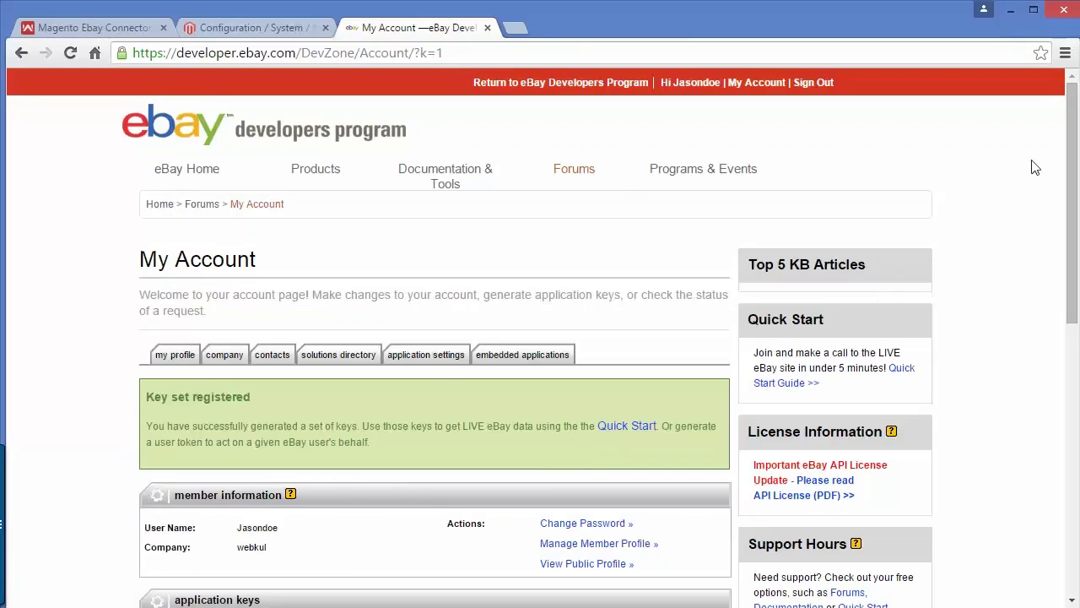
pyautogui.moveTo(1072, 151); pyautogui.dragTo(1078, 223)
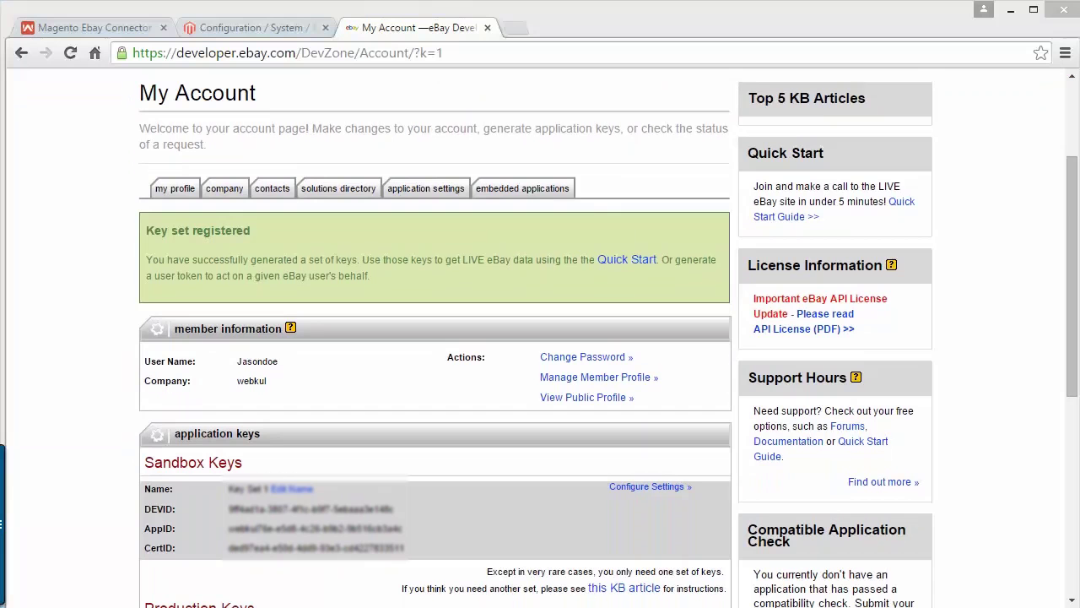
pyautogui.moveTo(1070, 217); pyautogui.dragTo(1075, 274)
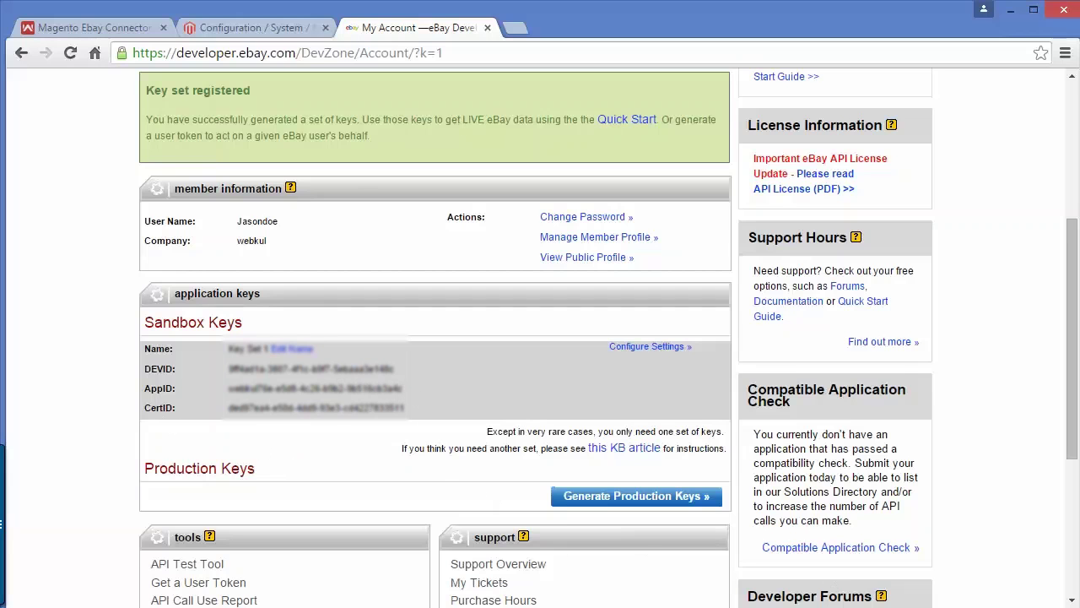
pyautogui.scroll(3, 653, 576)
pyautogui.moveTo(1074, 195); pyautogui.dragTo(1074, 295)
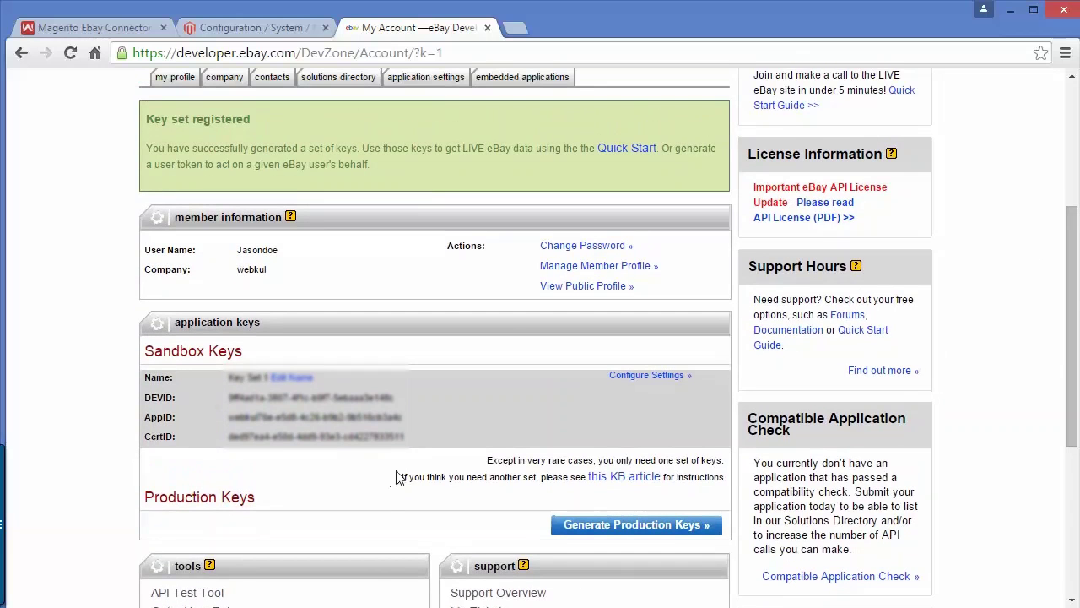
pyautogui.moveTo(1075, 284); pyautogui.dragTo(1074, 169)
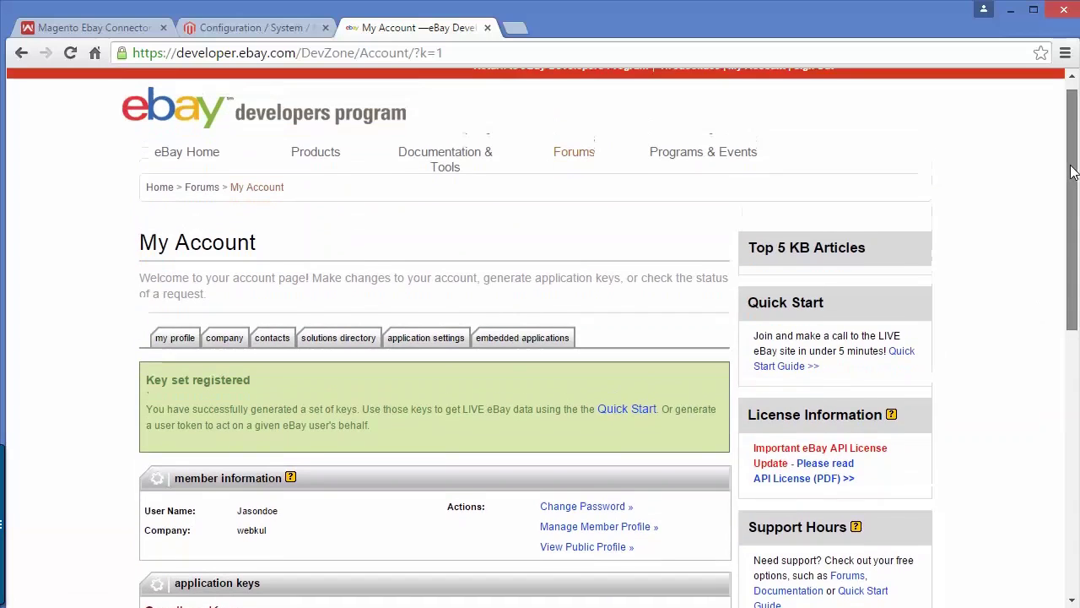
pyautogui.click(241, 33)
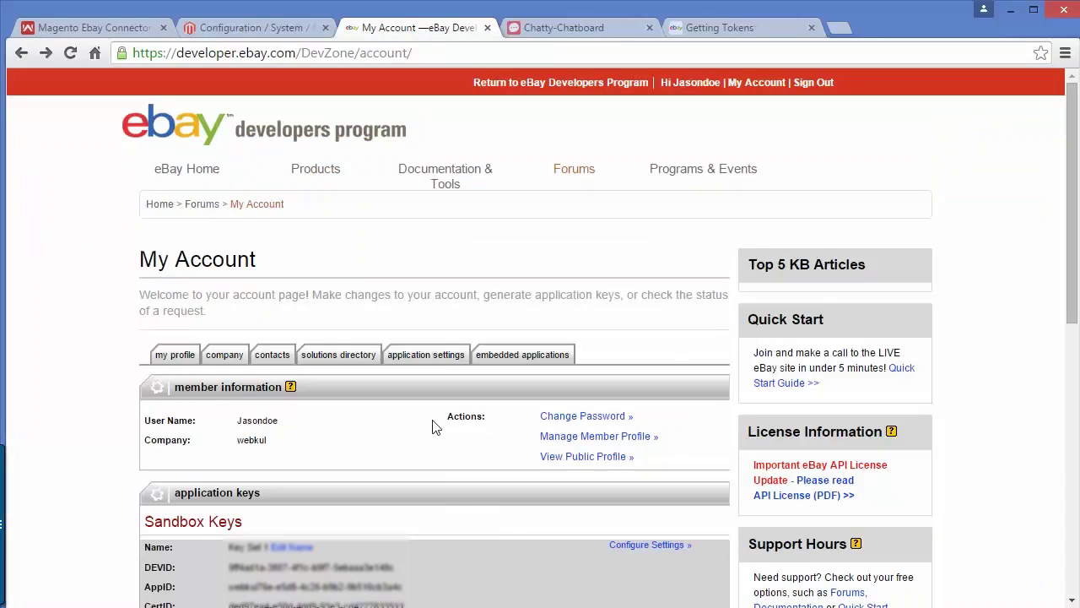
# - Open Manage Application Settings and expand the environment dropdown
pyautogui.click(442, 356)
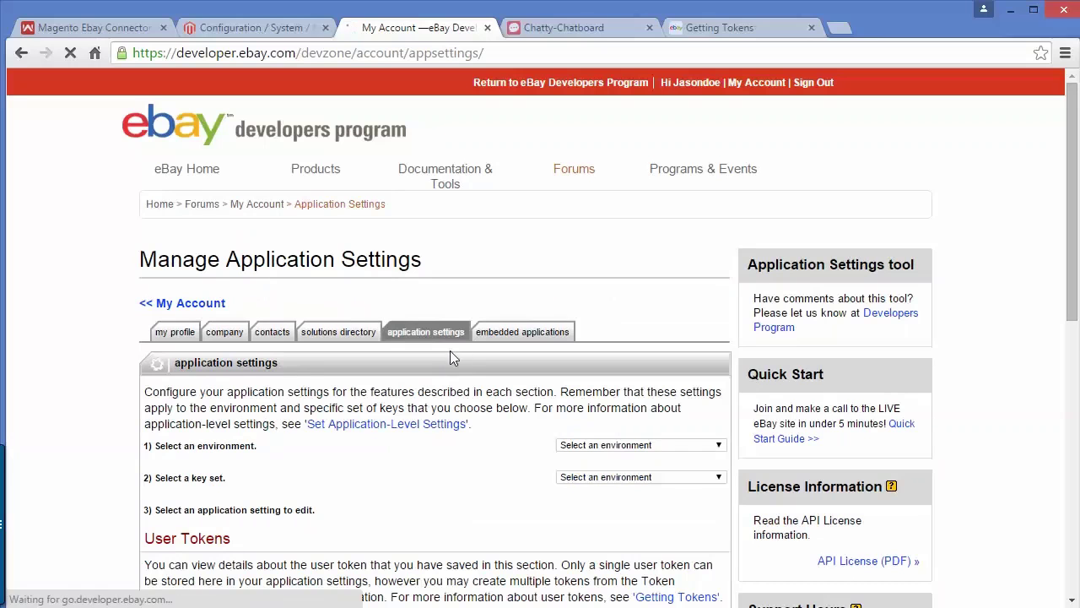
pyautogui.click(661, 444)
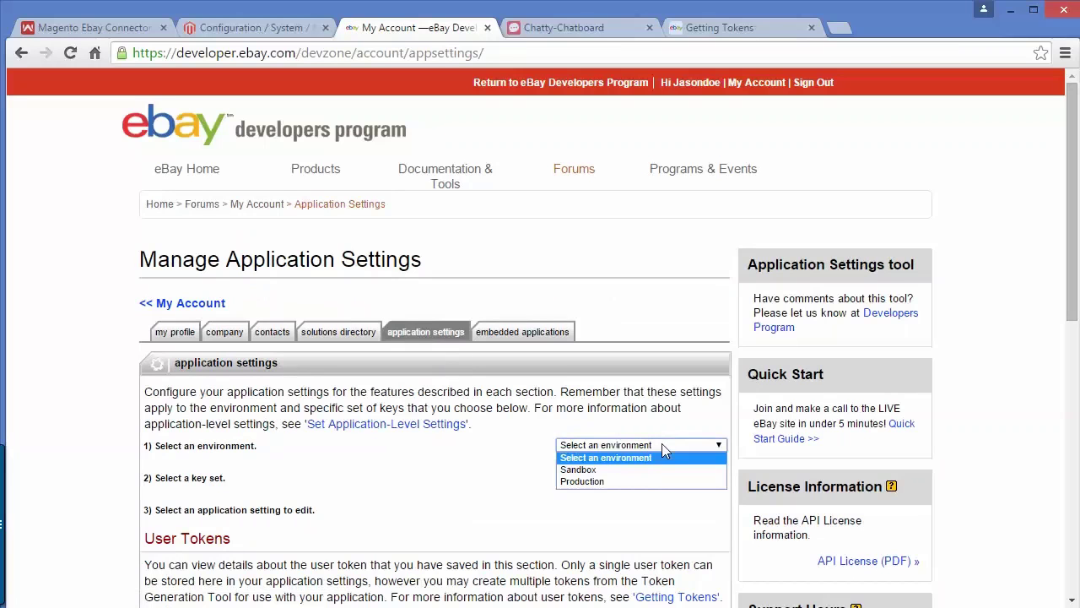
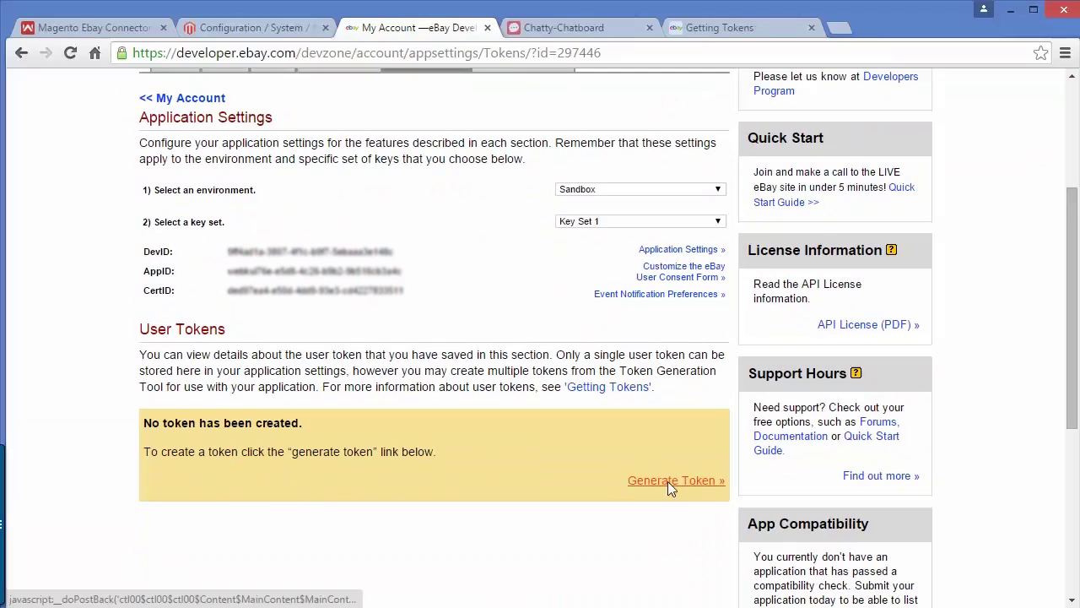
# - Start generating a user token for Sandbox Key Set 1, reaching the eBay sandbox sign-in page
pyautogui.click(668, 483)
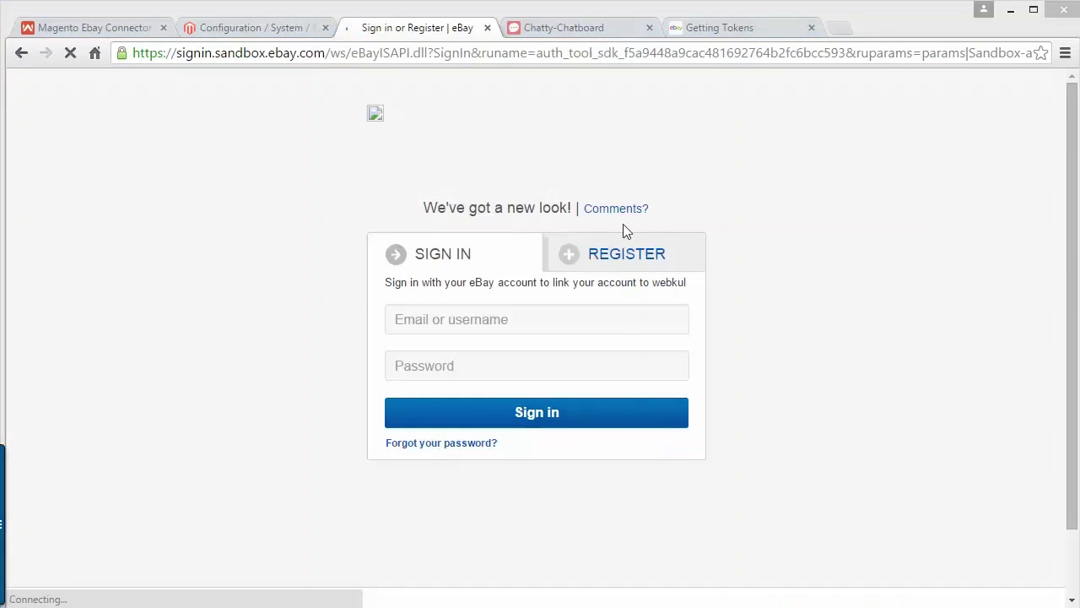
# - Sign in to the eBay sandbox with the sandbox account's username and password
pyautogui.click(508, 322)
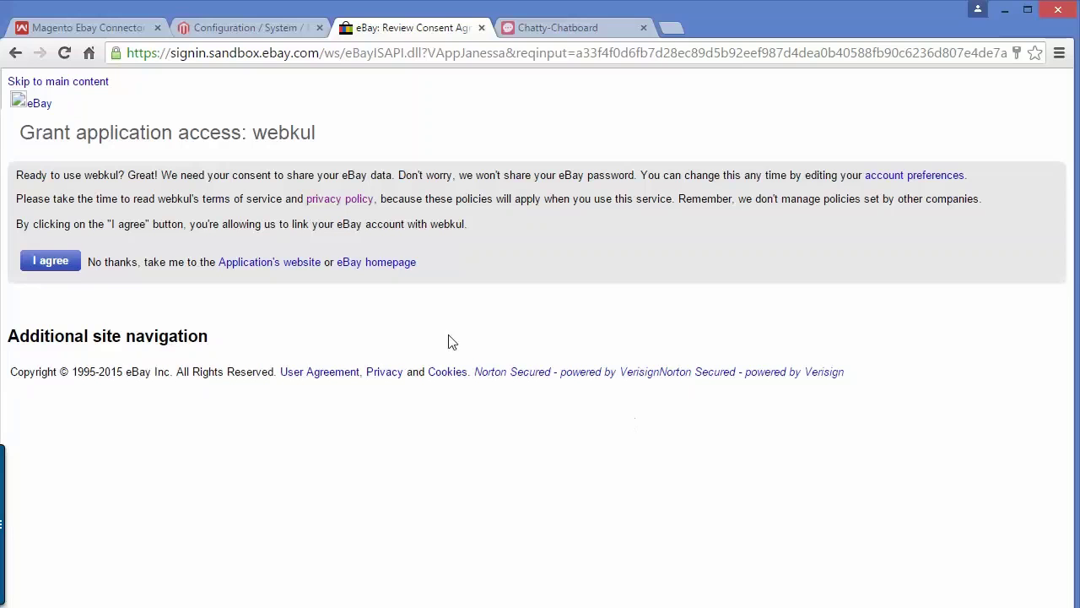
# - Agree to link the eBay account with webkul, then return to the Magento configuration tab
pyautogui.click(72, 270)
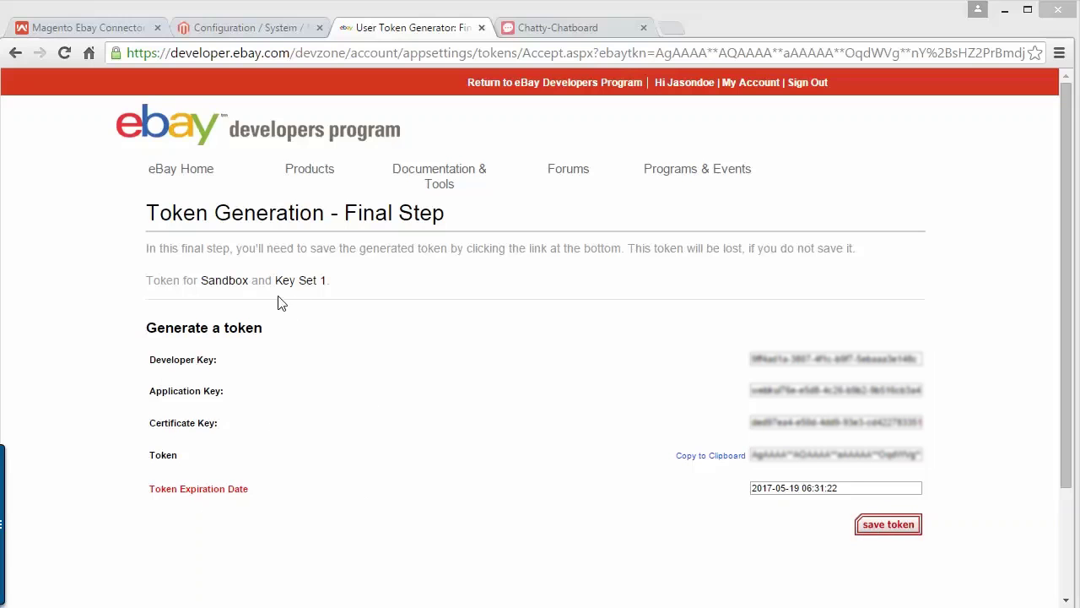
pyautogui.click(238, 32)
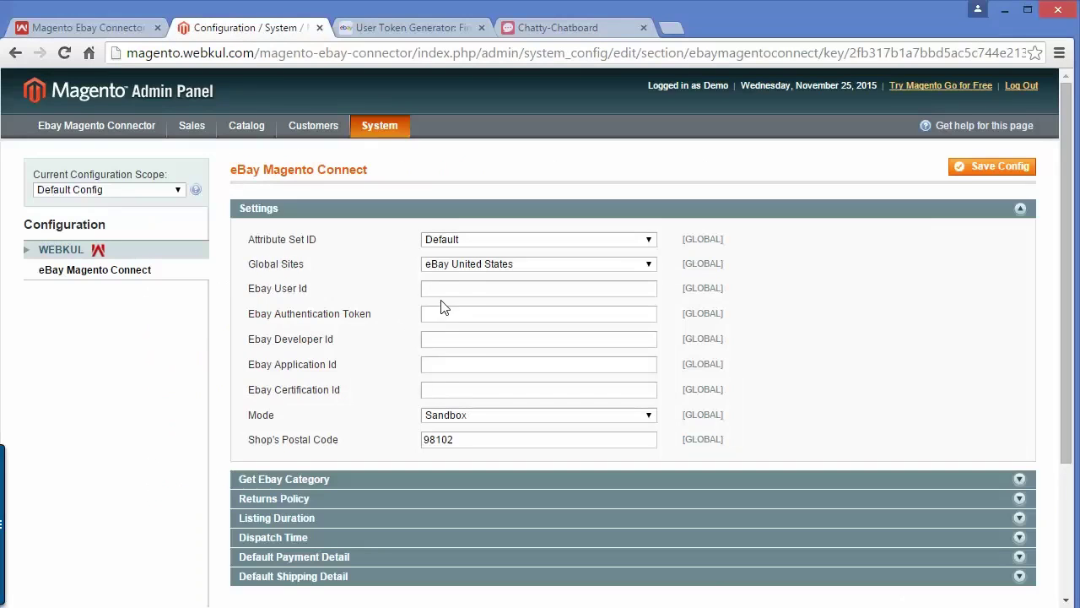
# - Fold the eBay Magento Connect Settings section so only section headers through Default Shipping Detail show
pyautogui.click(450, 393)
pyautogui.click(924, 219)
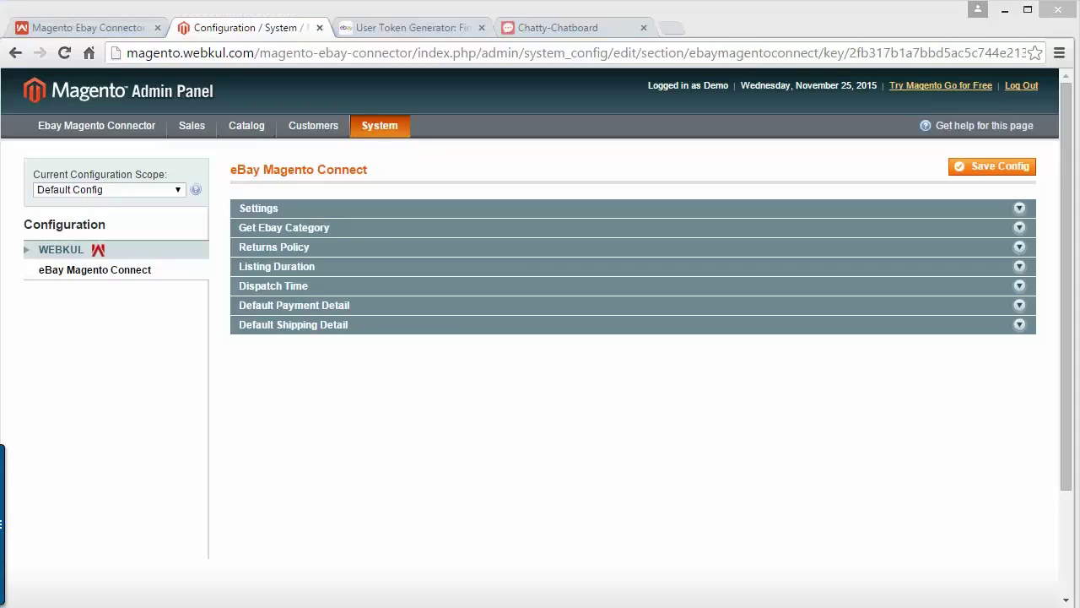
pyautogui.moveTo(323, 306); pyautogui.dragTo(405, 431)
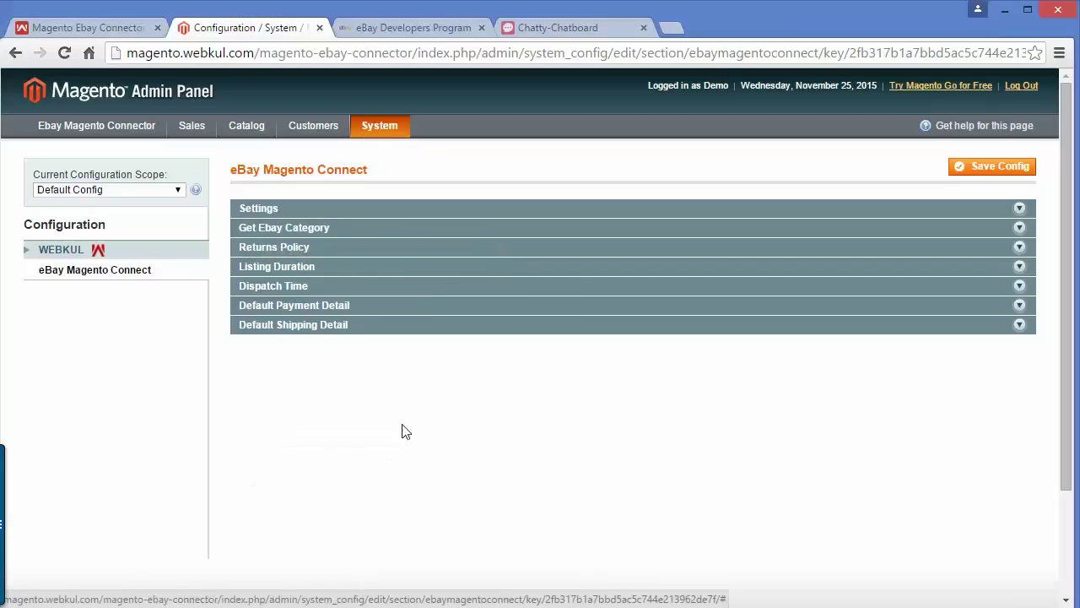
# - Open Get Ebay Category, download the eBay categories, and glance at Returns Policy
pyautogui.click(405, 234)
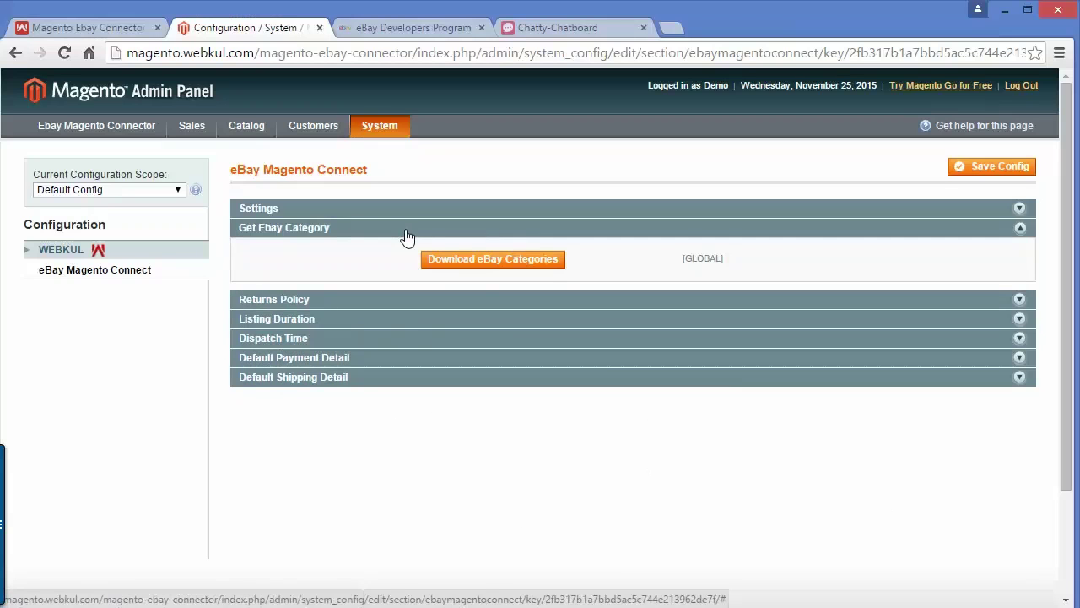
pyautogui.click(494, 262)
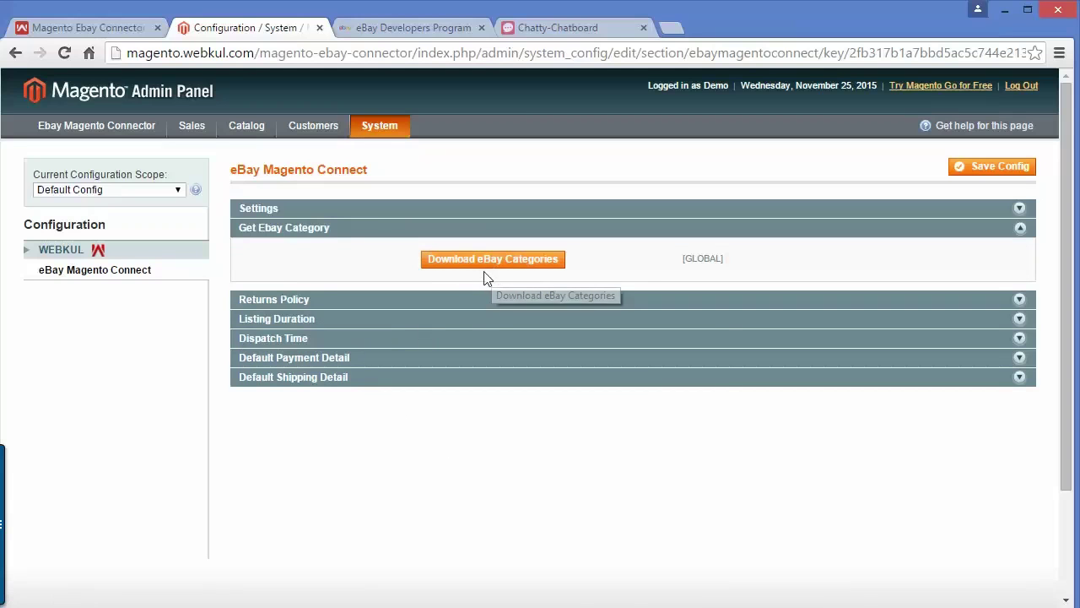
pyautogui.click(463, 301)
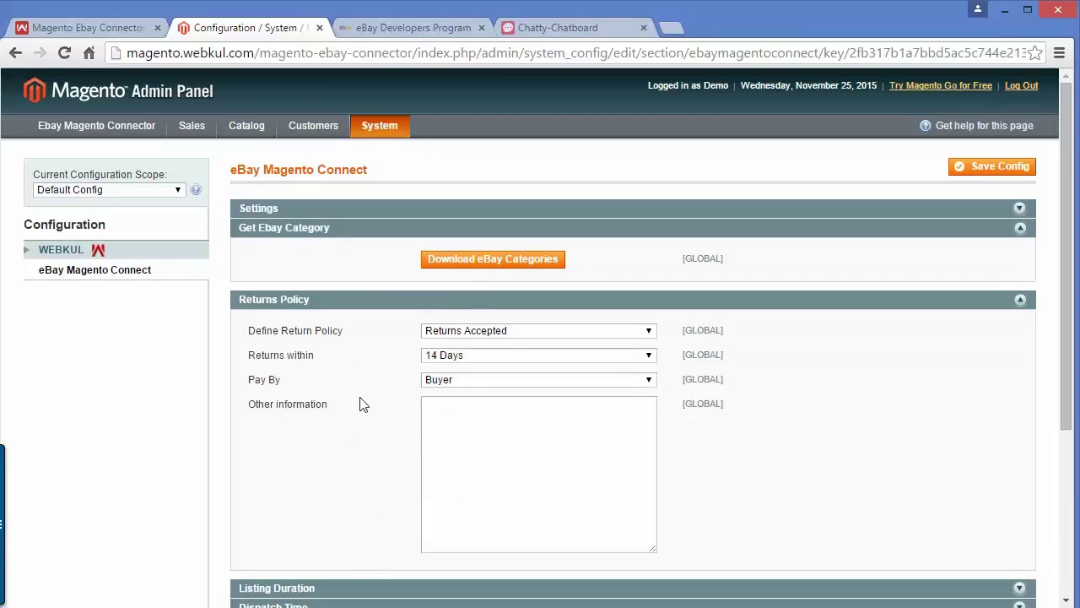
pyautogui.click(358, 299)
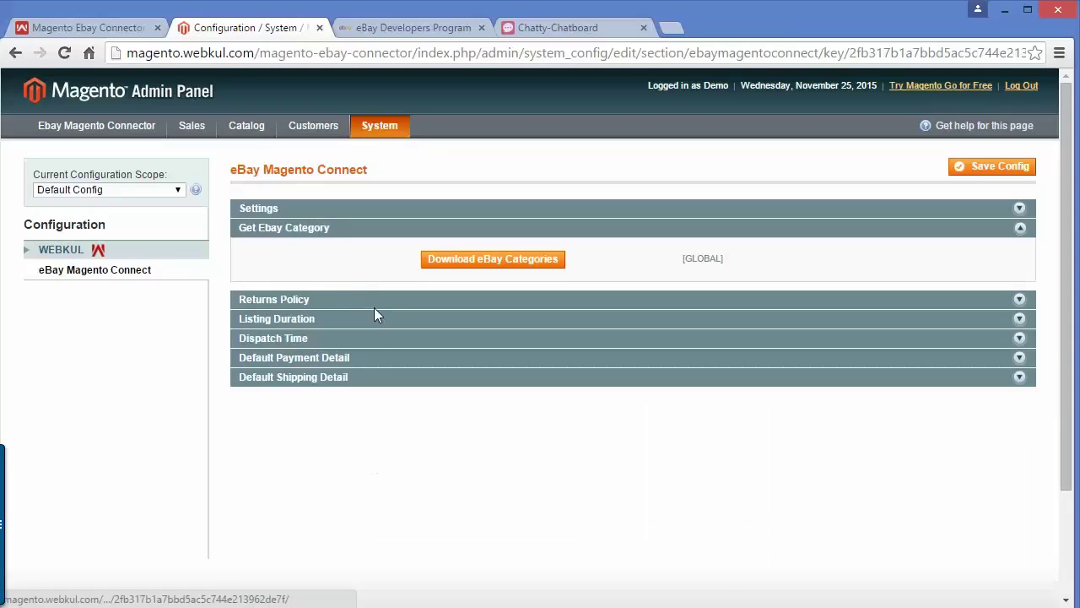
# - Confirm the Listing Duration stays Good Till Canceled and fold that section
pyautogui.click(373, 326)
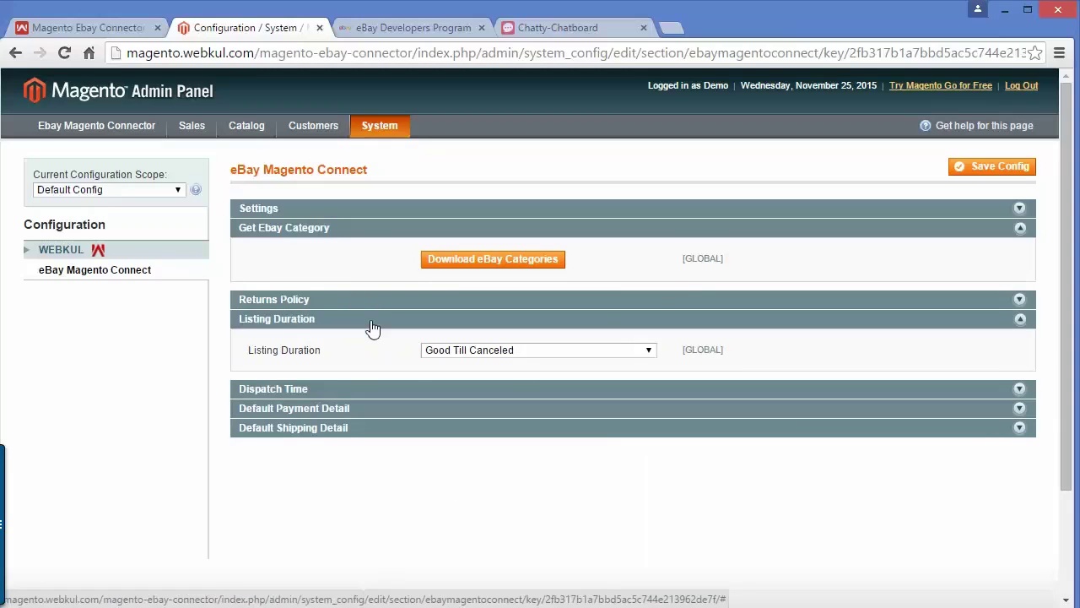
pyautogui.click(648, 350)
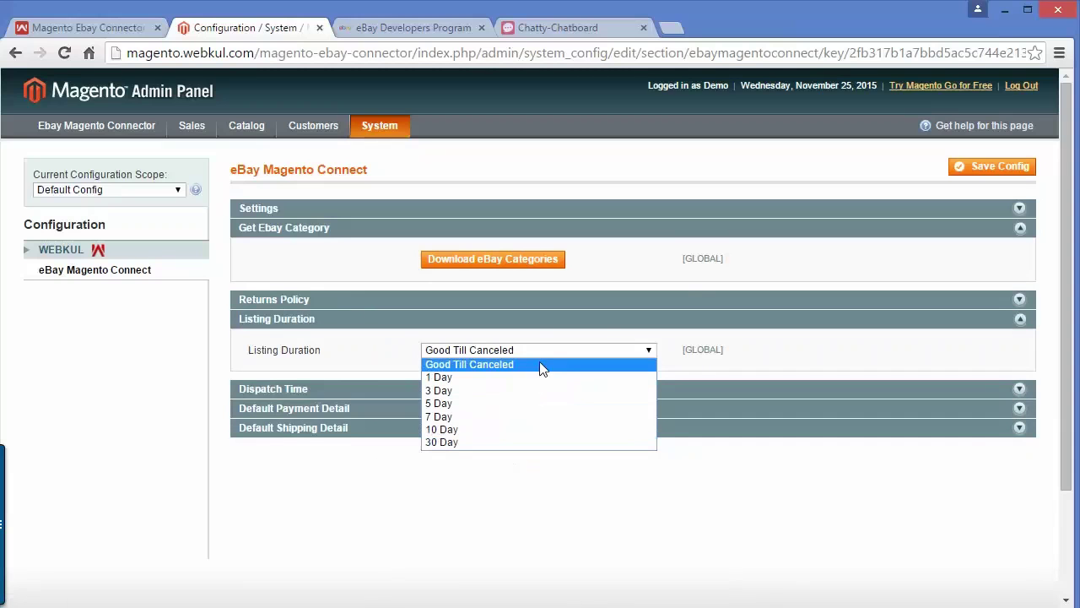
pyautogui.click(382, 353)
pyautogui.click(390, 321)
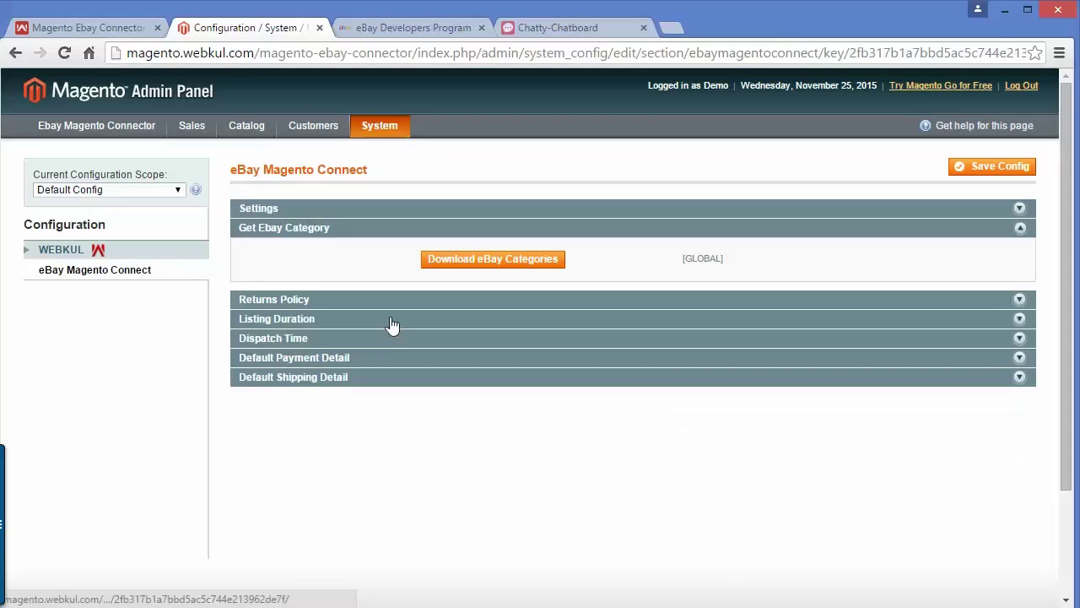
# - Keep the 10 Days dispatch time and review the Default Payment Detail settings
pyautogui.click(386, 341)
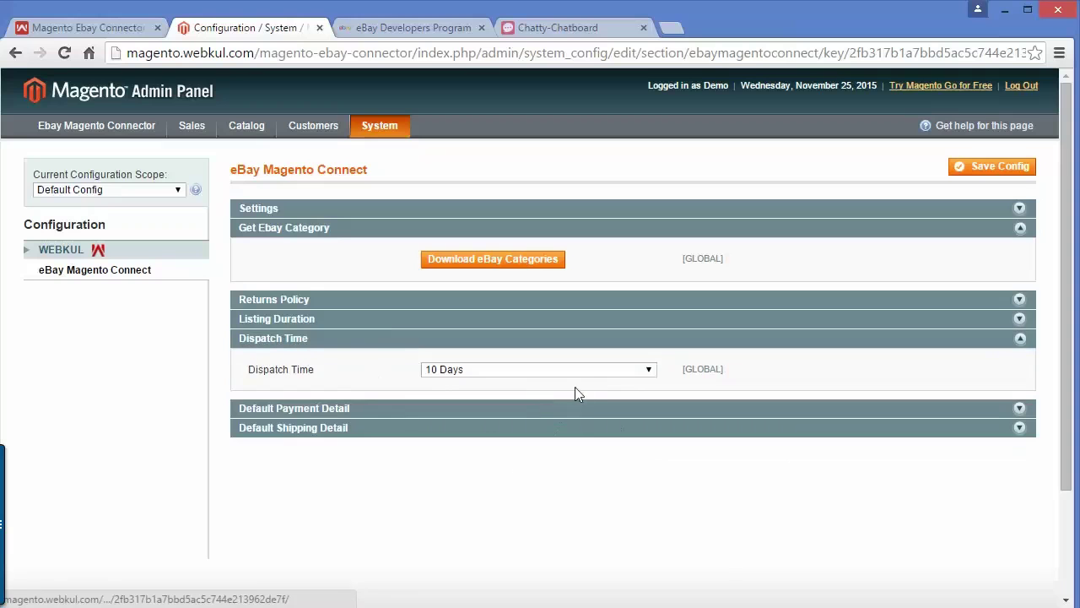
pyautogui.click(595, 372)
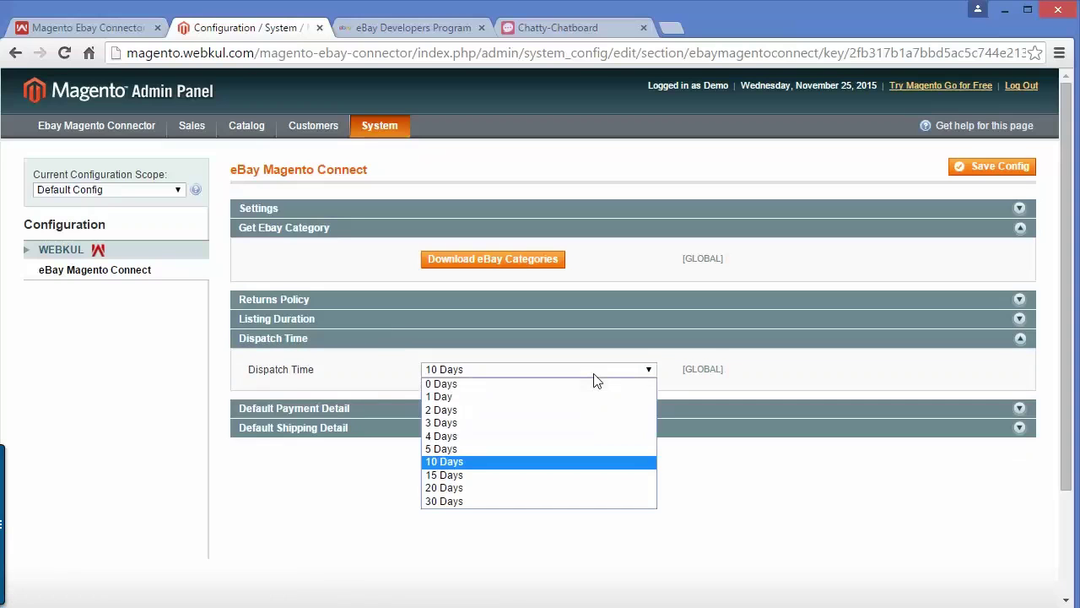
pyautogui.click(594, 374)
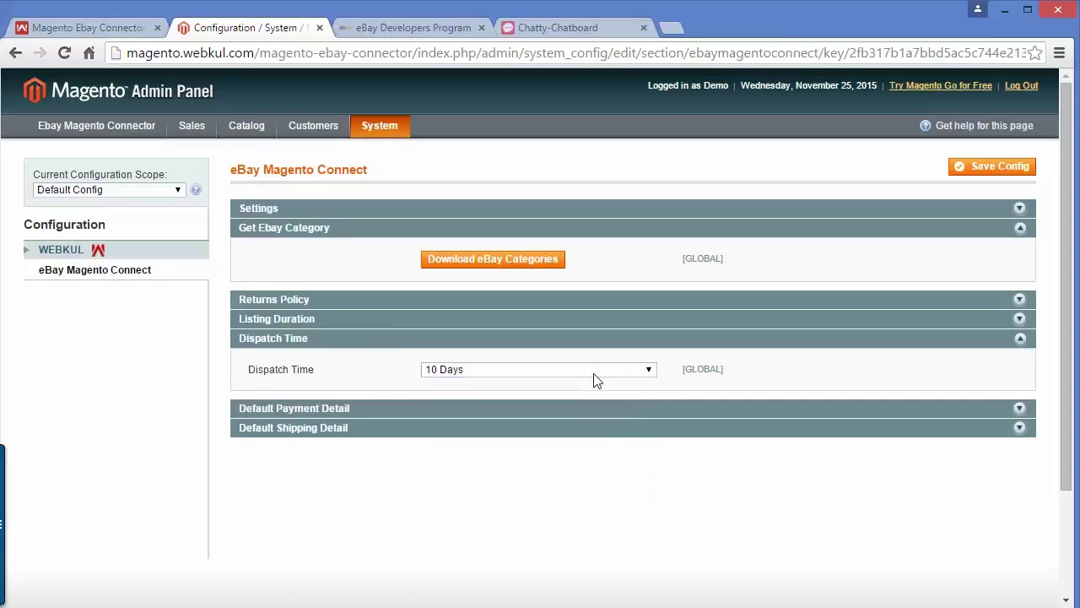
pyautogui.click(377, 346)
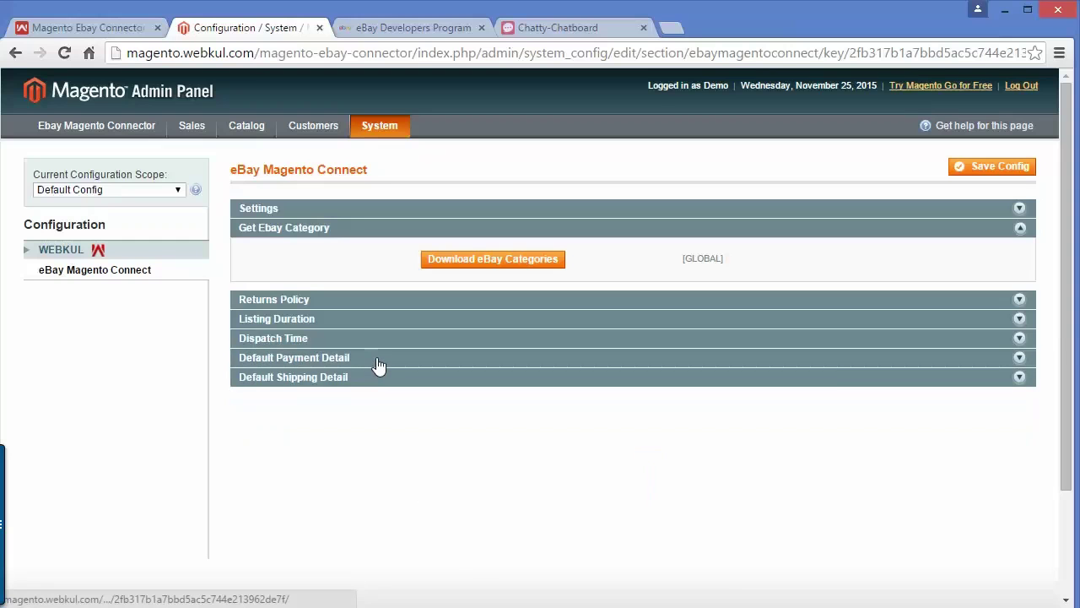
pyautogui.click(378, 357)
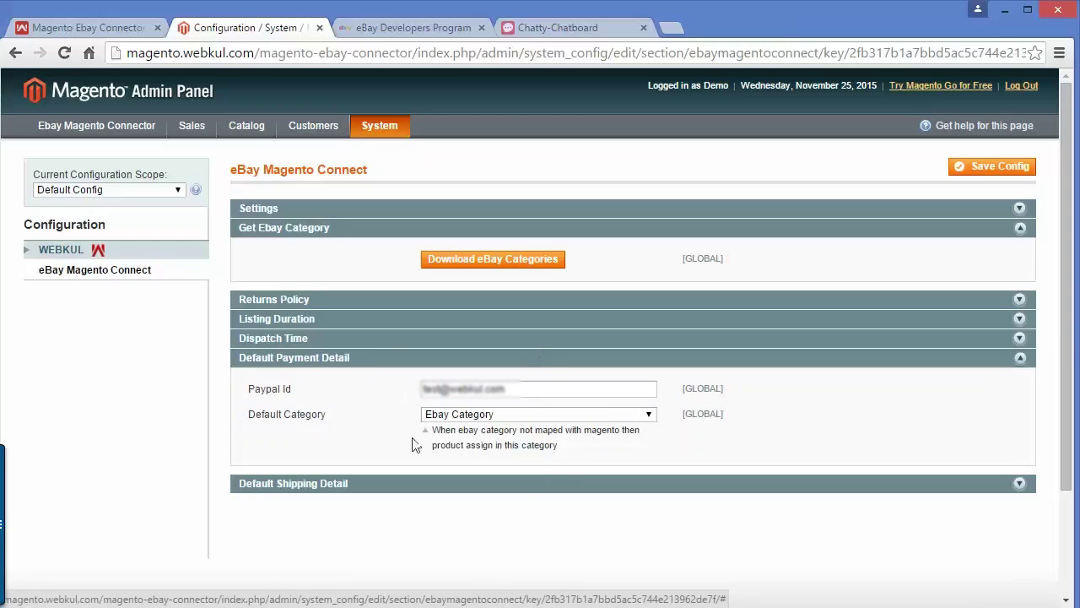
pyautogui.click(380, 359)
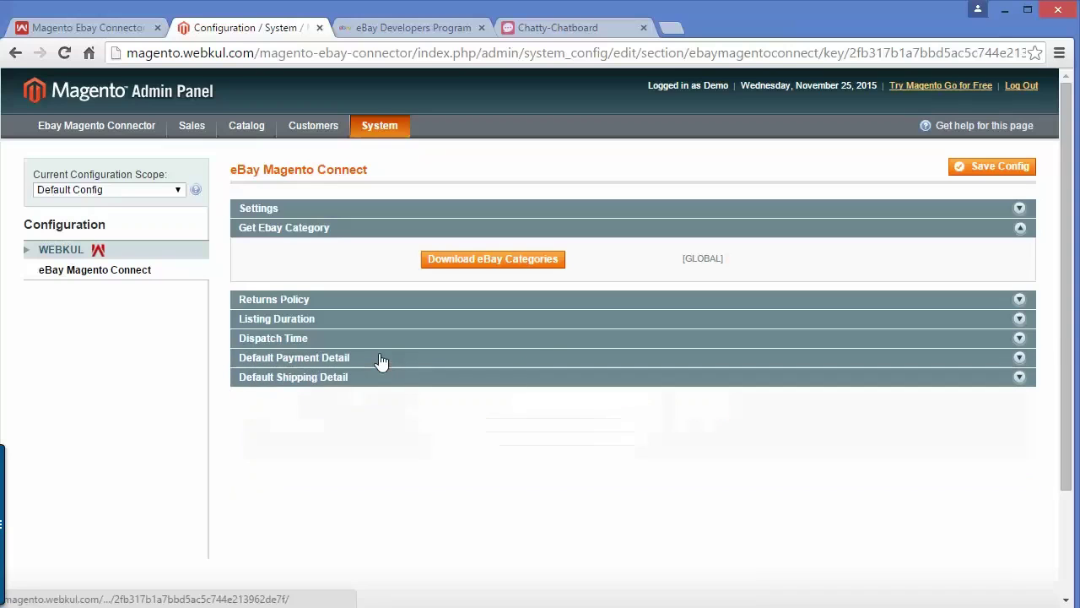
# - Review Default Shipping Detail (Economy Shipping, cost 5), then collapse it and Get Ebay Category
pyautogui.click(372, 378)
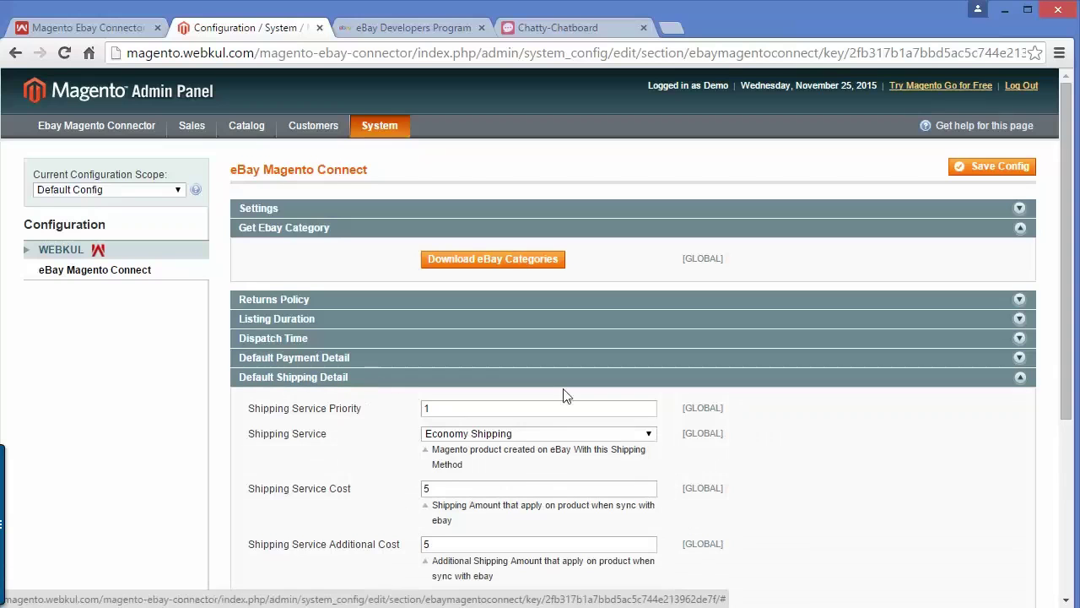
pyautogui.moveTo(1075, 280); pyautogui.dragTo(1070, 361)
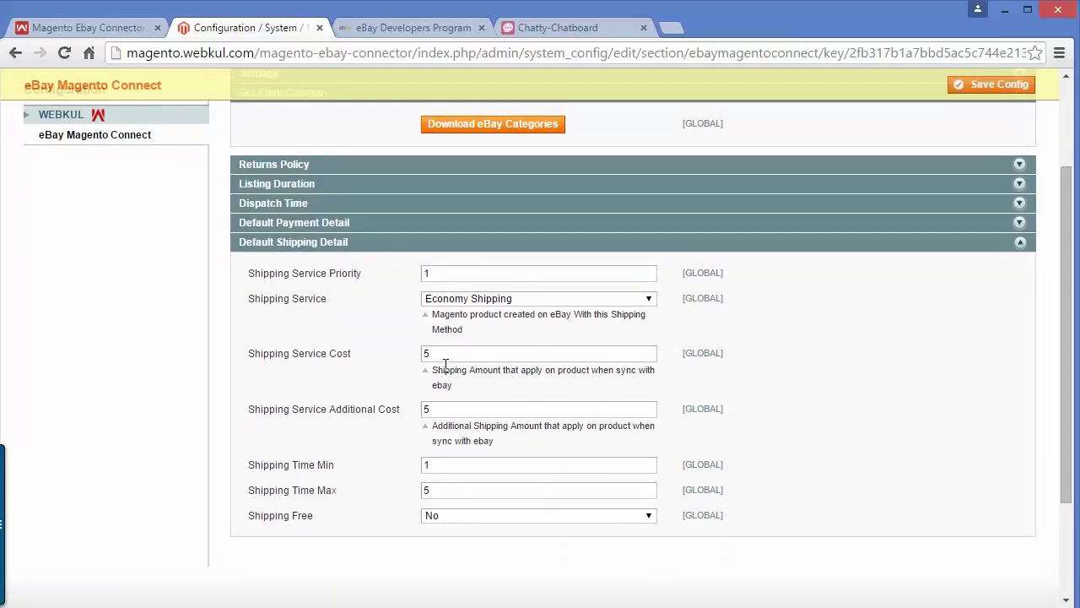
pyautogui.click(370, 247)
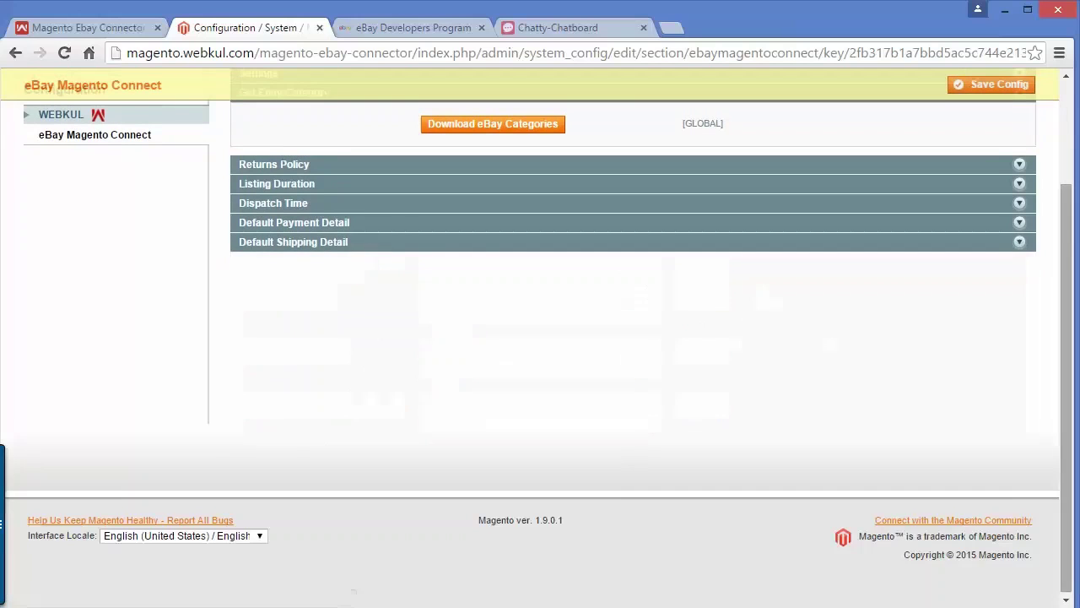
pyautogui.moveTo(1069, 266); pyautogui.dragTo(1066, 211)
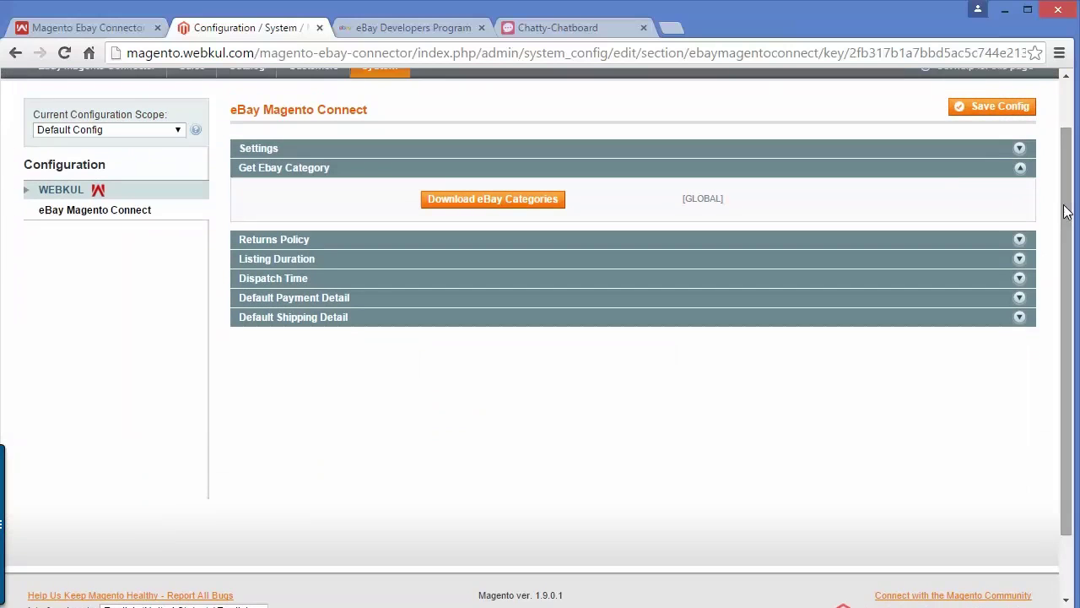
pyautogui.click(957, 170)
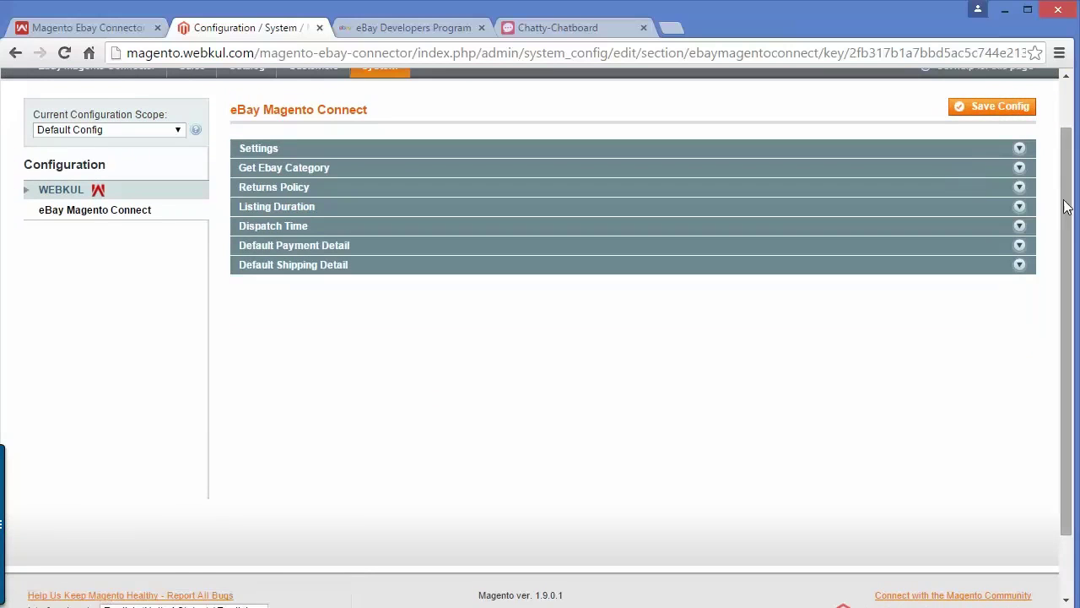
pyautogui.moveTo(1066, 207); pyautogui.dragTo(1062, 145)
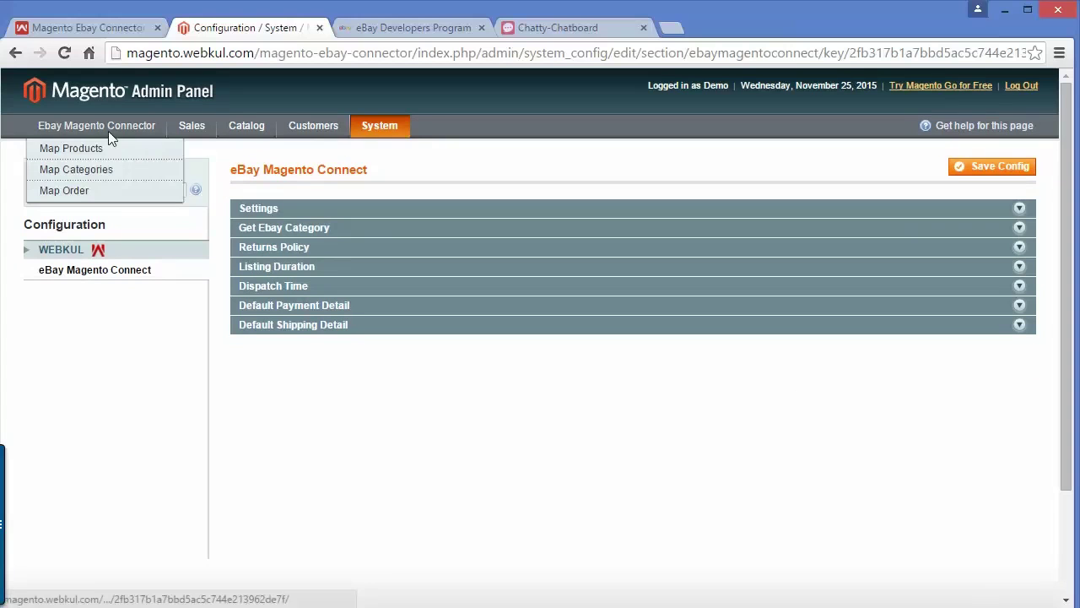
# - Open Map Products and browse the grid of 101 mapped products across 6 pages
pyautogui.click(108, 149)
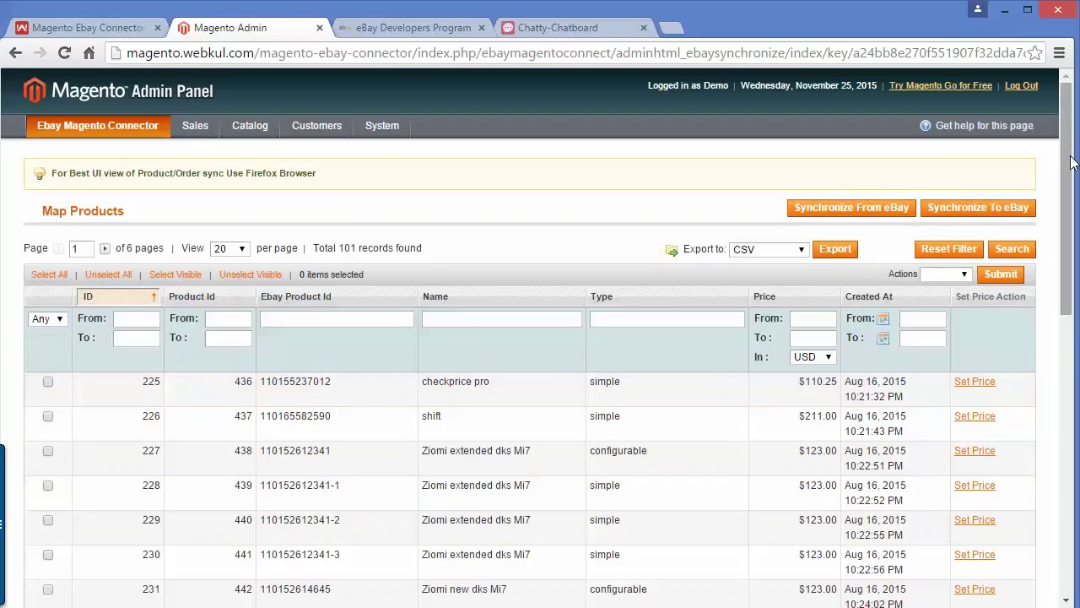
pyautogui.moveTo(1072, 162)
pyautogui.mouseDown()
pyautogui.moveTo(1072, 328)
pyautogui.moveTo(1072, 160)
pyautogui.mouseUp()
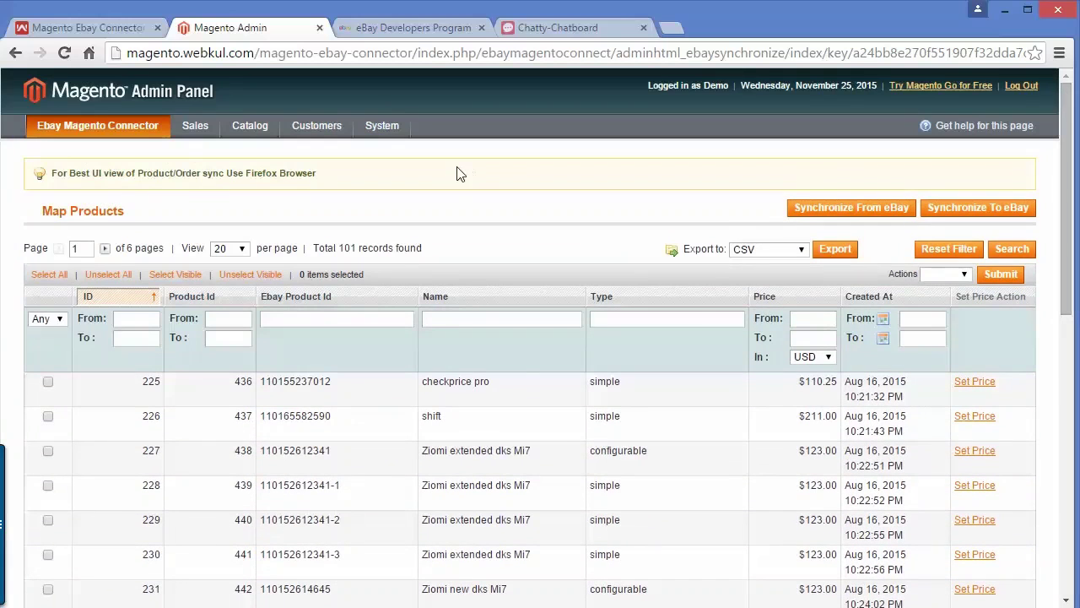
pyautogui.moveTo(153, 131)
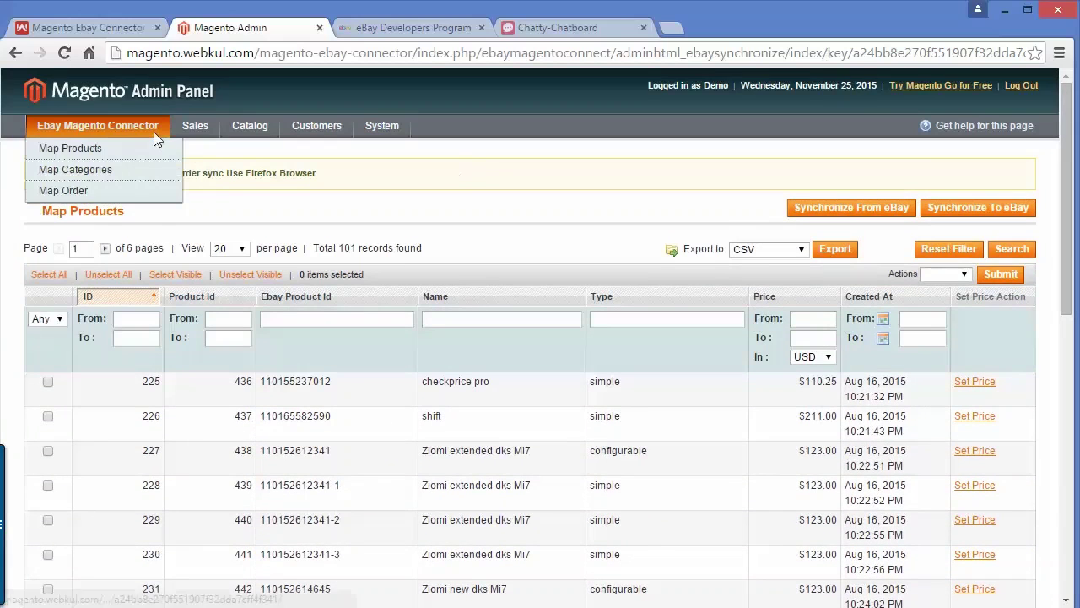
# - Open Map Categories, listing Audiobooks, T-Shirts and Coats & Jackets
pyautogui.click(128, 177)
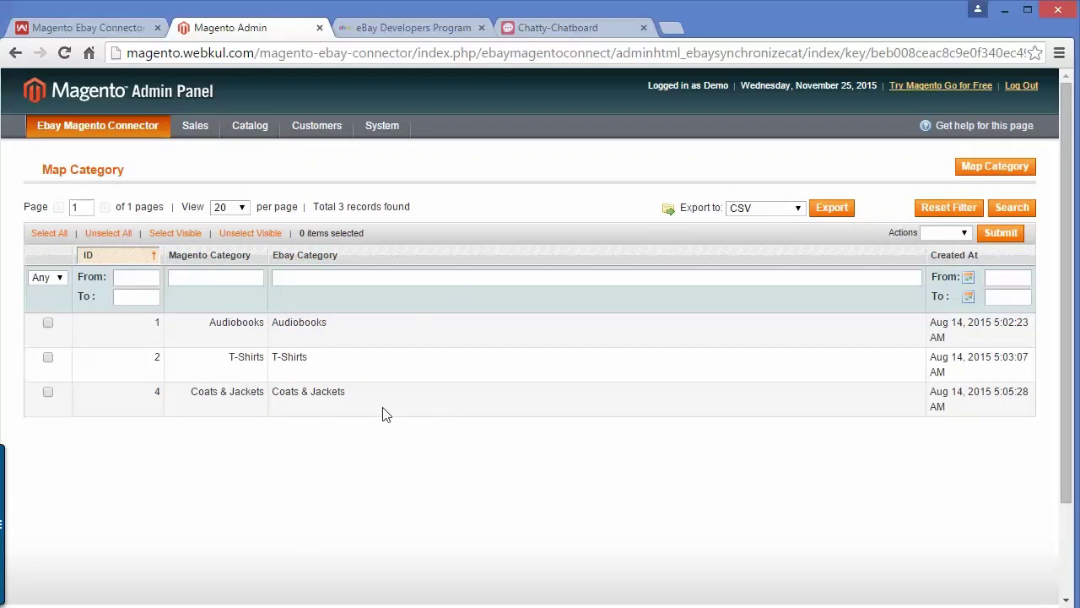
pyautogui.moveTo(98, 127)
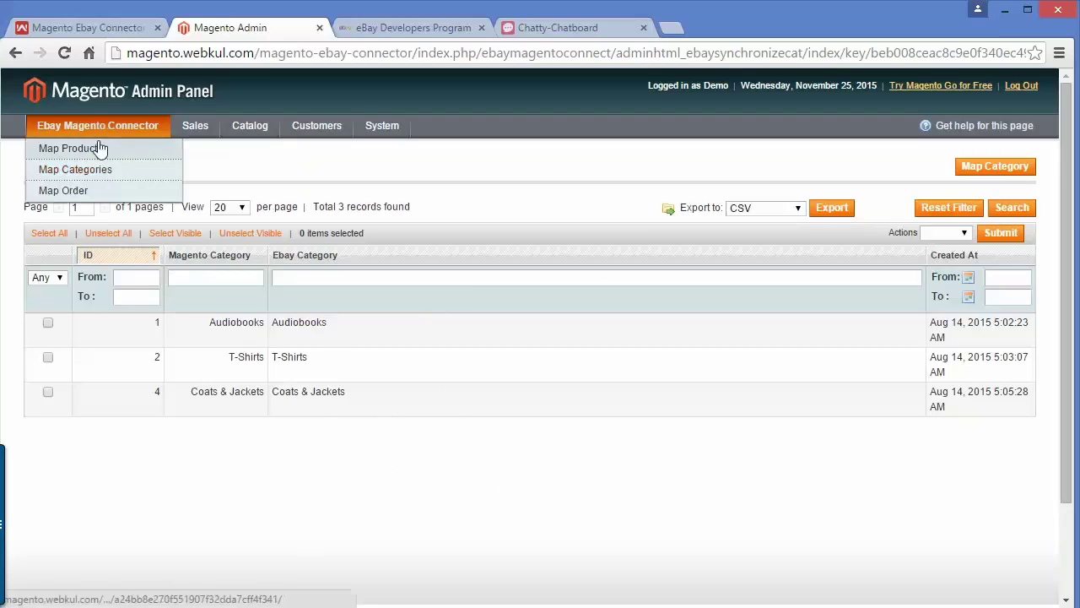
# - Open Map Order, listing four eBay orders mapped to Magento orders #000000019–#000000022
pyautogui.click(100, 193)
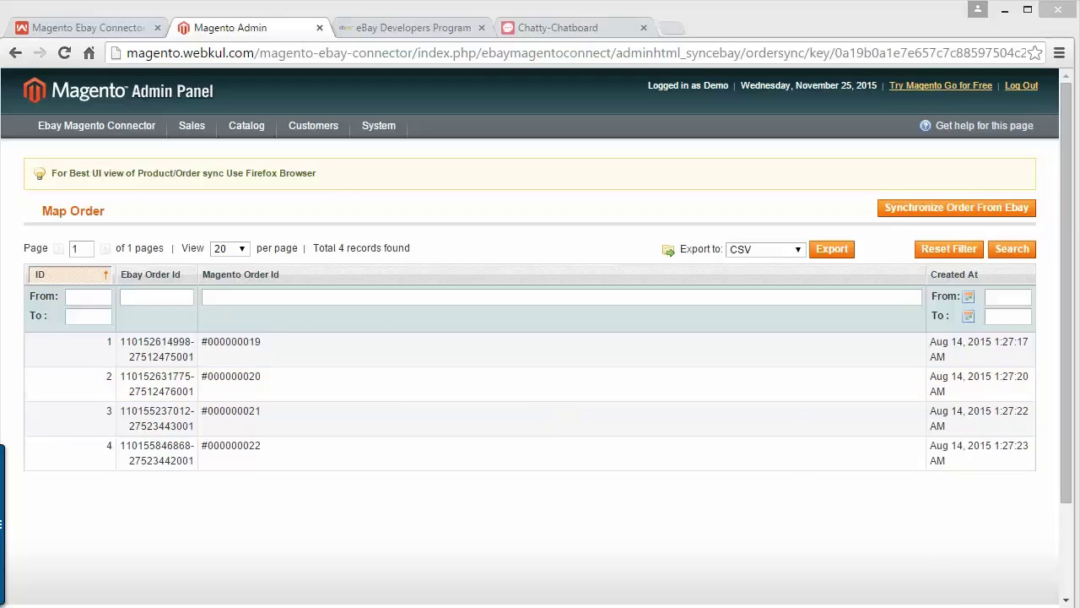
pyautogui.moveTo(122, 128)
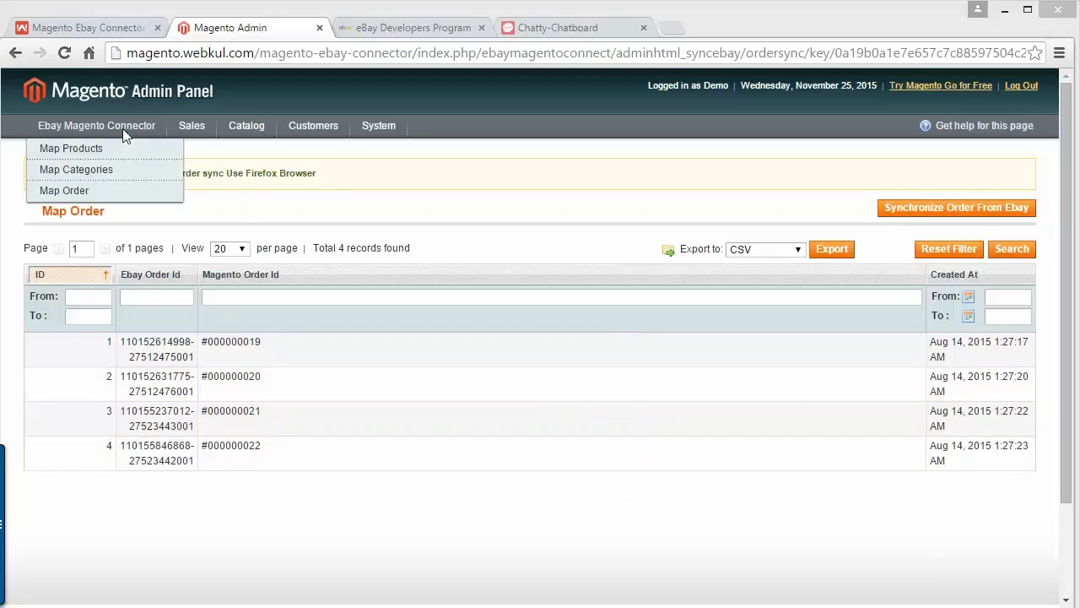